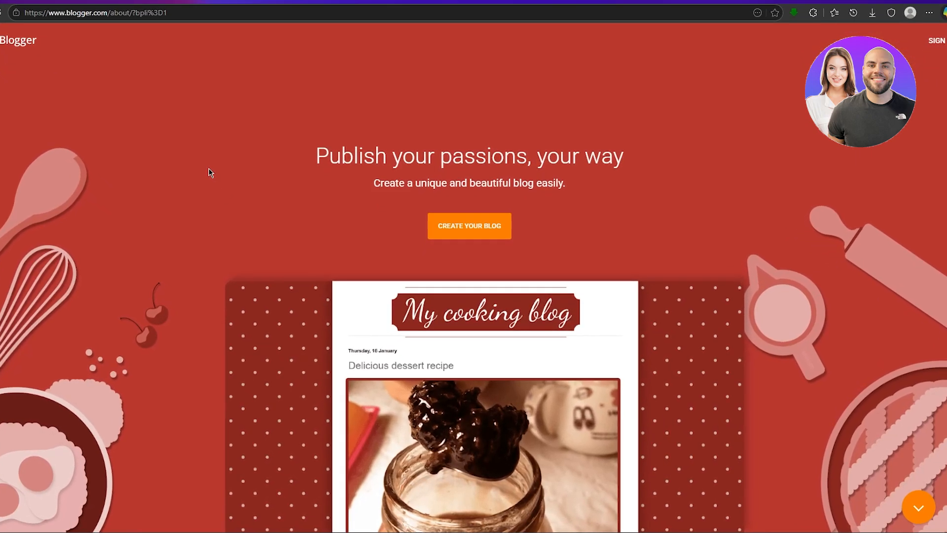
Sign in to Blogger with an existing Google account and start the title entry for a new blog.
scroll(217, 175, "down", 2)
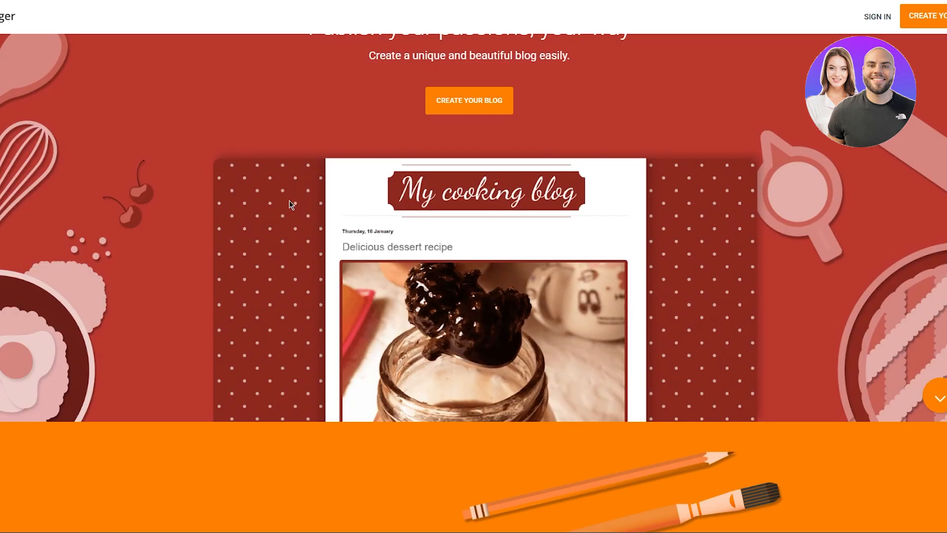
scroll(289, 200, "up", 3)
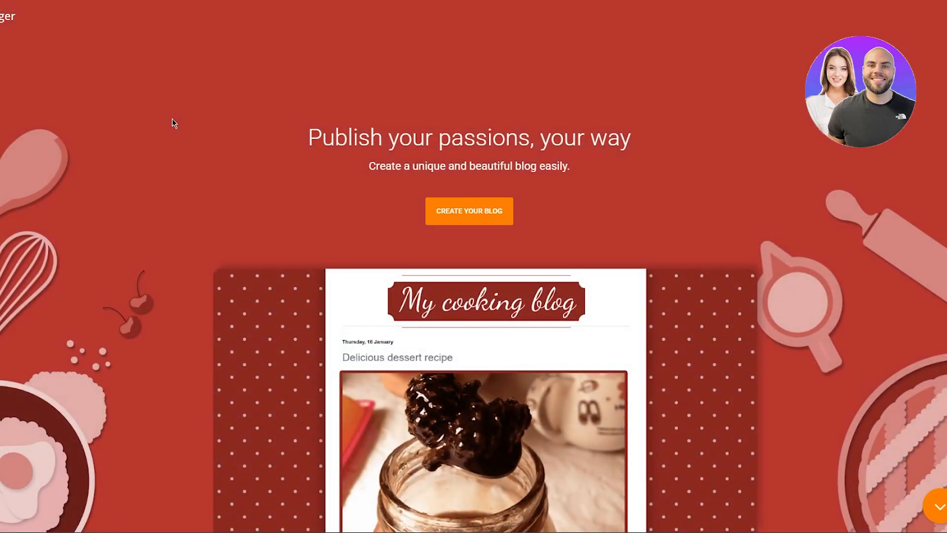
scroll(174, 128, "down", 2)
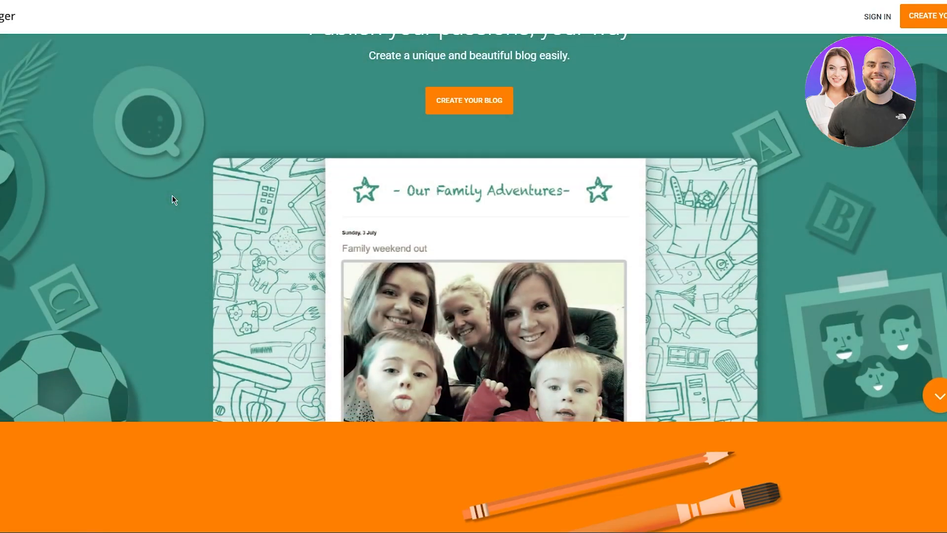
scroll(312, 157, "up", 2)
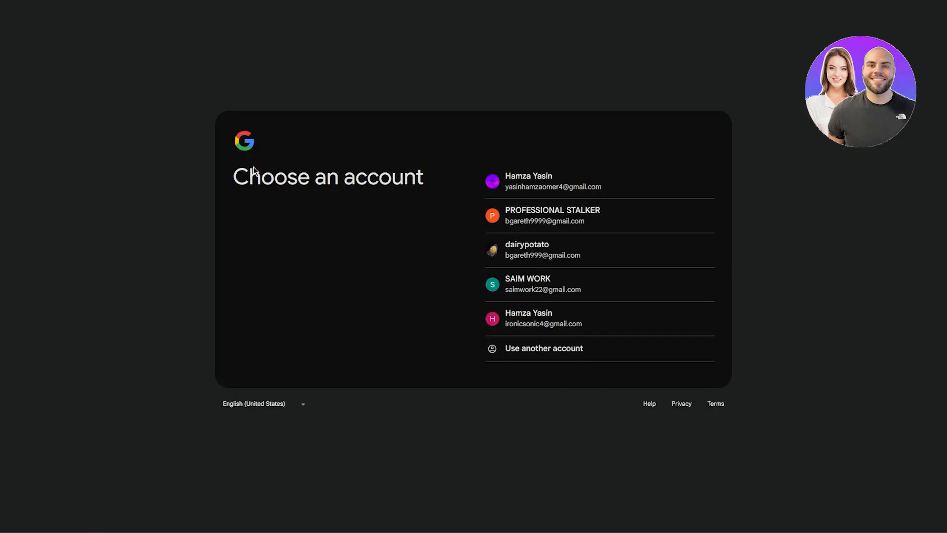
left_click(597, 290)
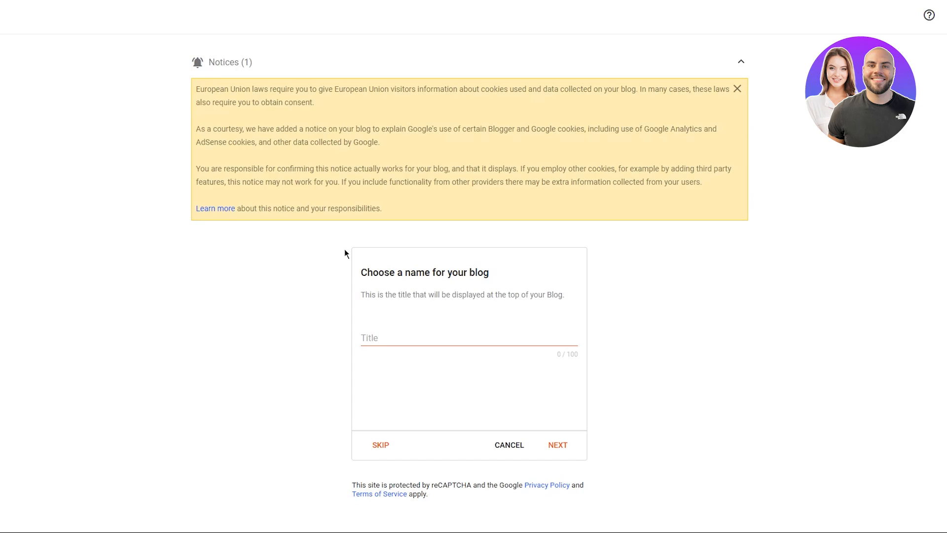
scroll(417, 254, "down", 1)
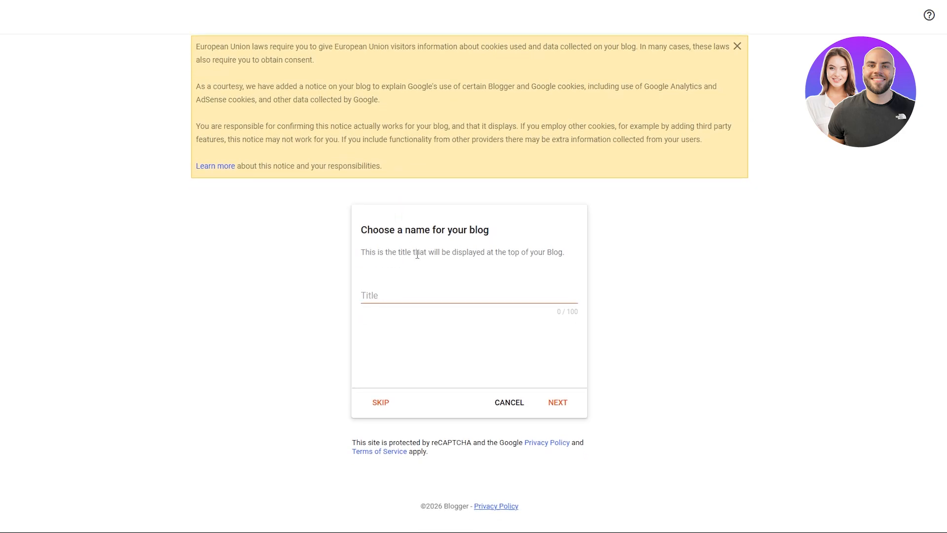
left_click(406, 295)
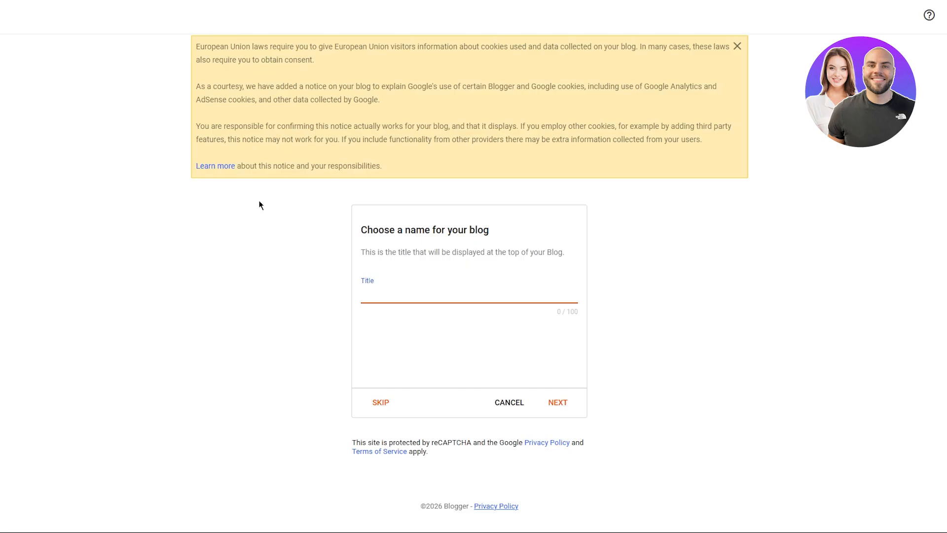
Switch to ChatGPT in a new browser tab, keeping the blog setup page open.
key("ctrl+t")
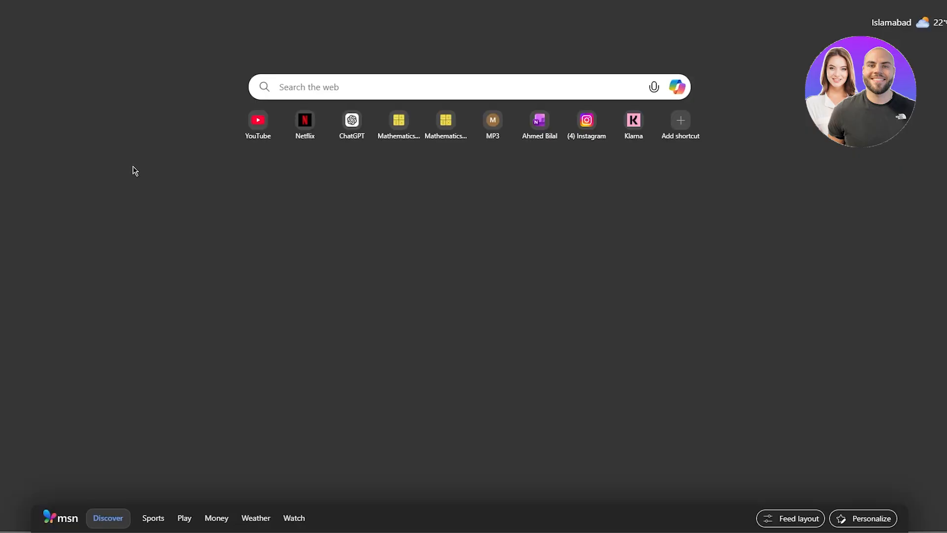
type("ch")
key("Return")
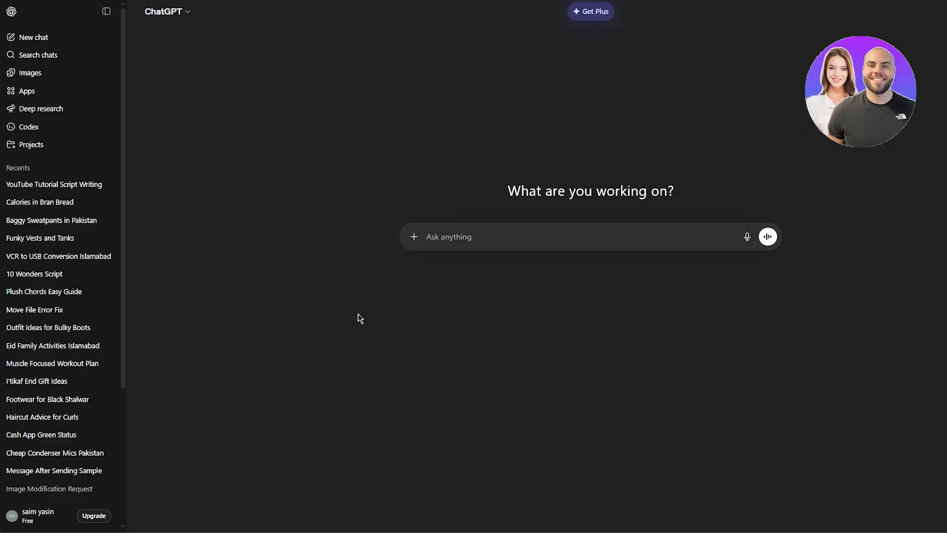
Ask ChatGPT for an SEO-based name and keywords that rank high in Google for a blog on coding in c++.
left_click(459, 241)
type("i a")
type(" want to write a b")
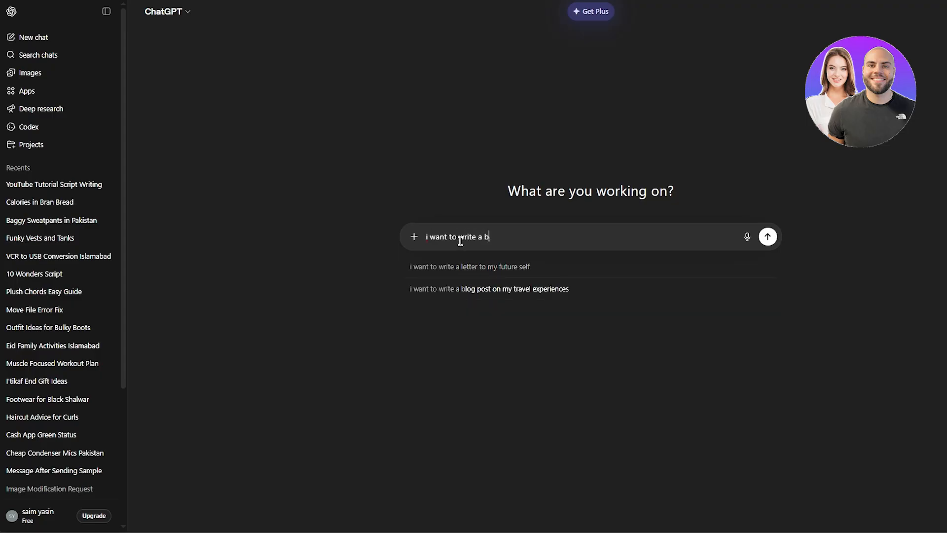
type("log on codi")
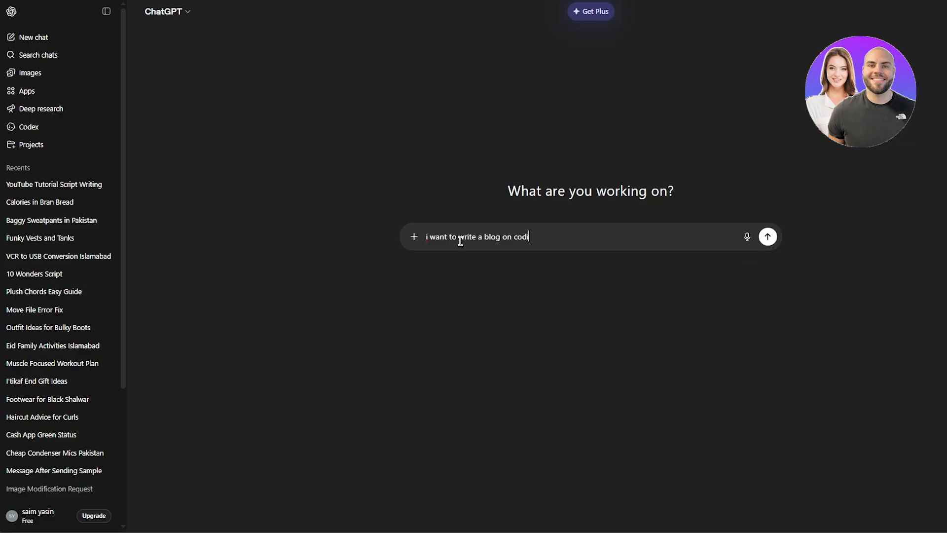
type("ng in c++ but i dont know w")
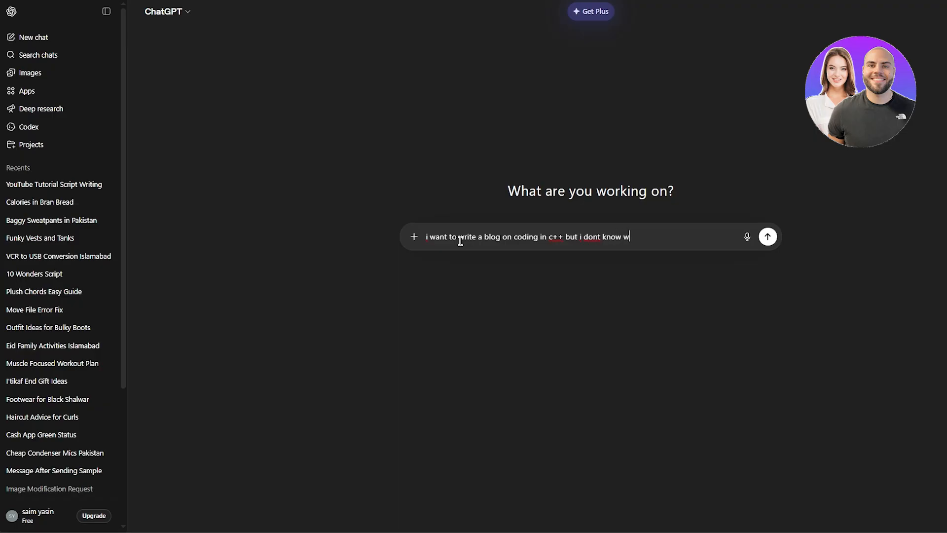
type("hat to name it, i want seo ")
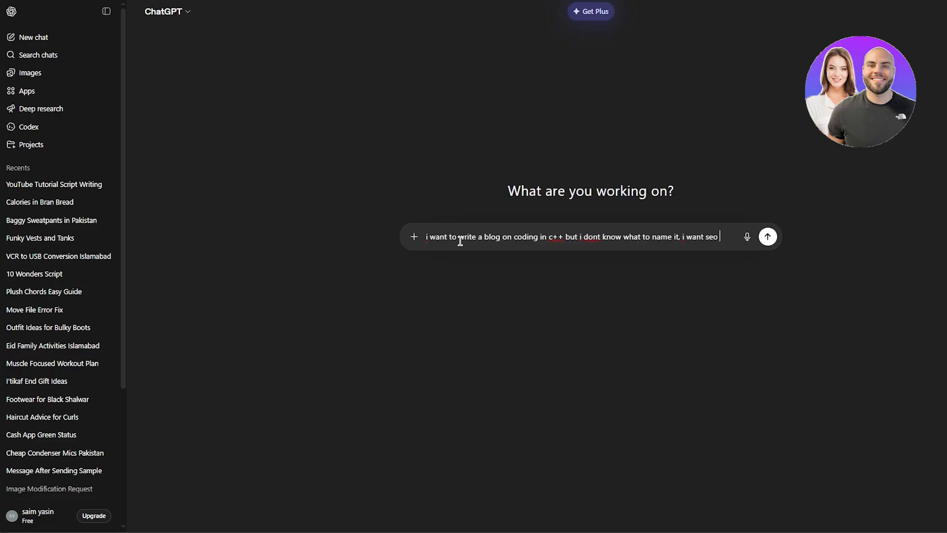
type("based na")
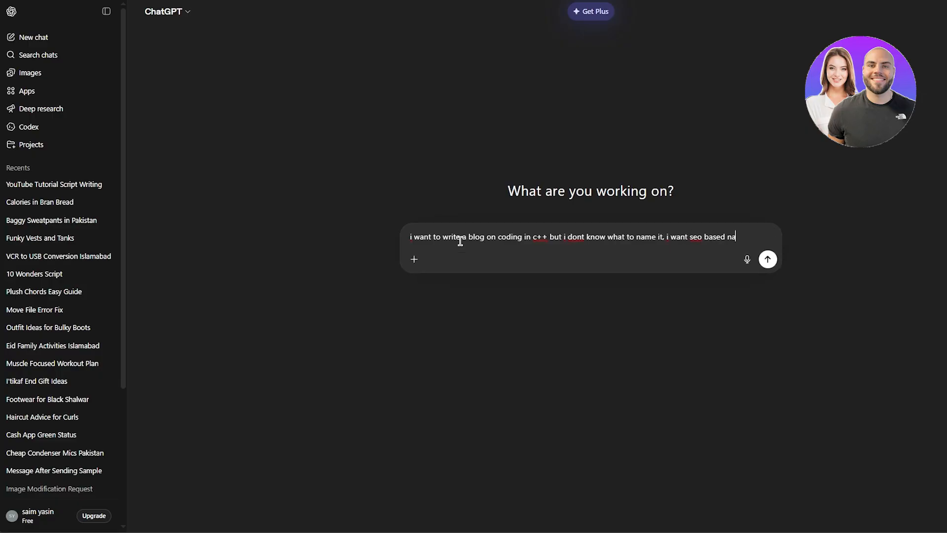
type("me and keywords tha")
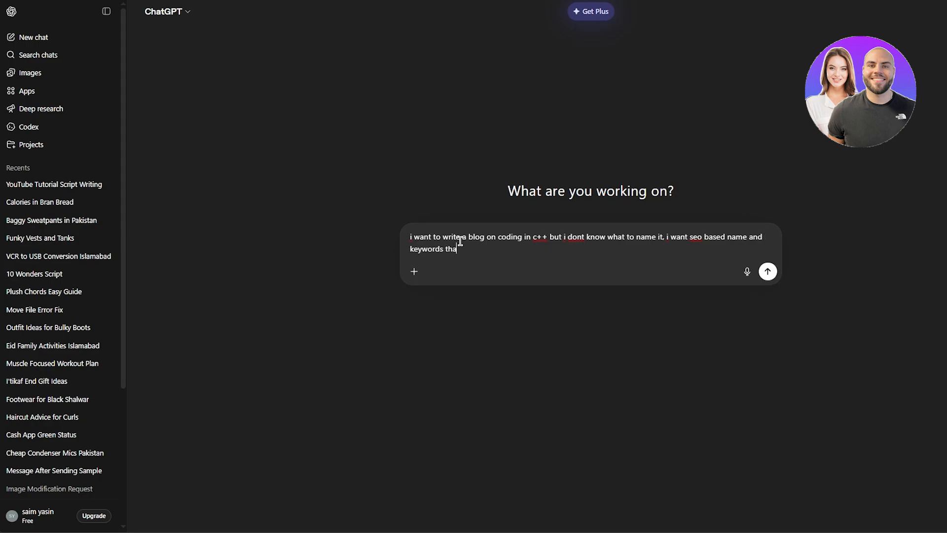
type("t are gonna rank me high in google")
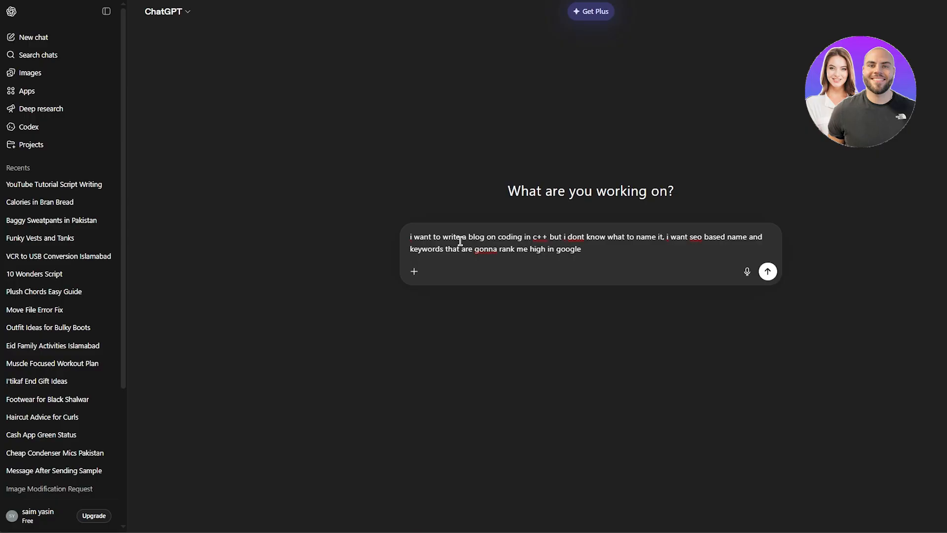
key("Return")
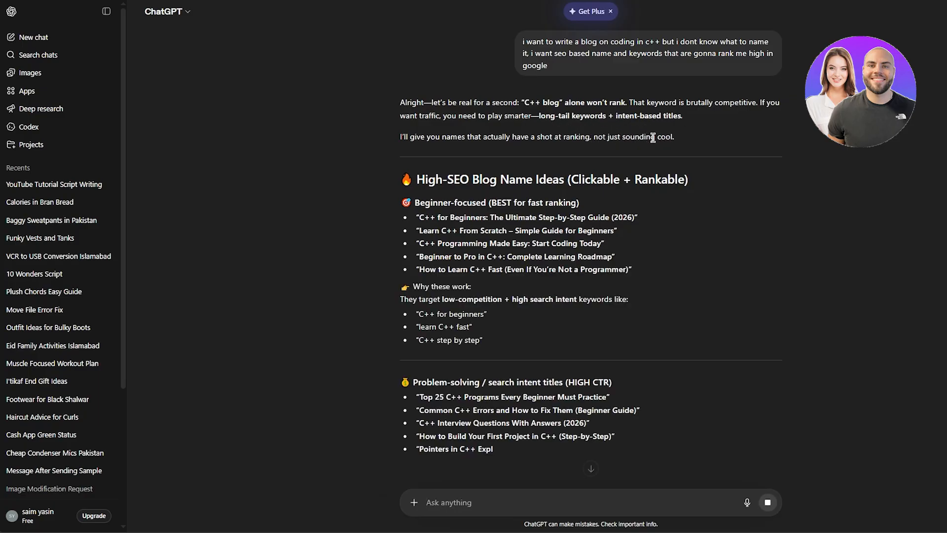
Review the suggested blog names and copy the title "Common C++ Errors and How to Fix Them (Beginner Guide)".
scroll(626, 145, "down", 2)
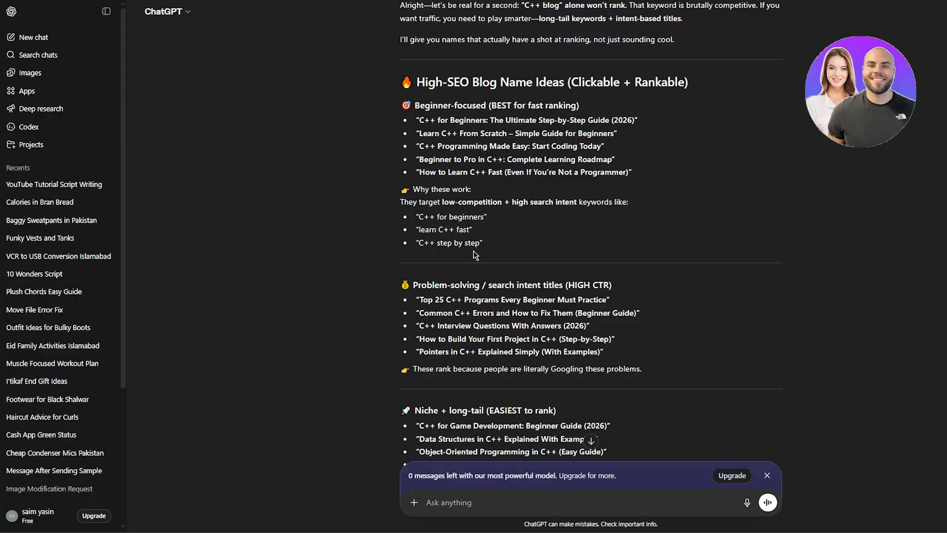
scroll(577, 186, "down", 3)
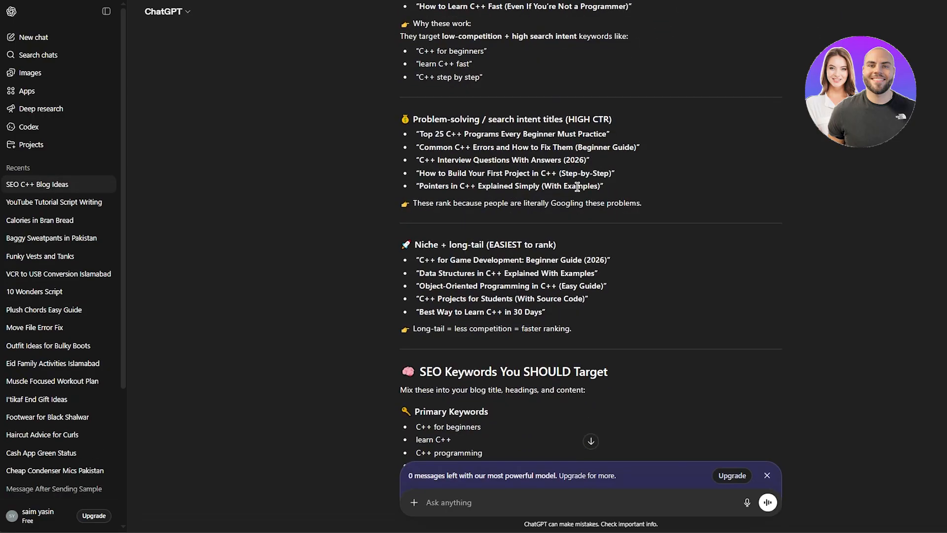
scroll(518, 150, "down", 2)
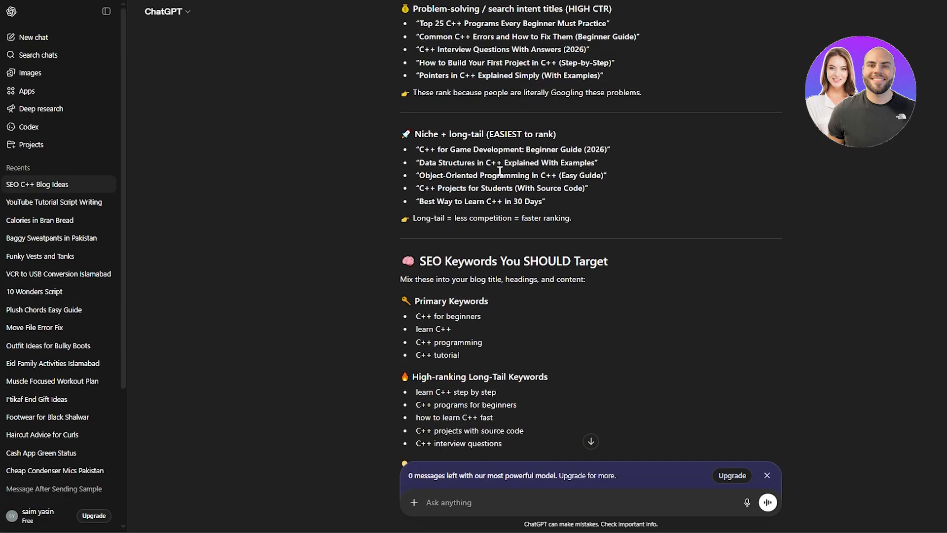
scroll(589, 145, "up", 5)
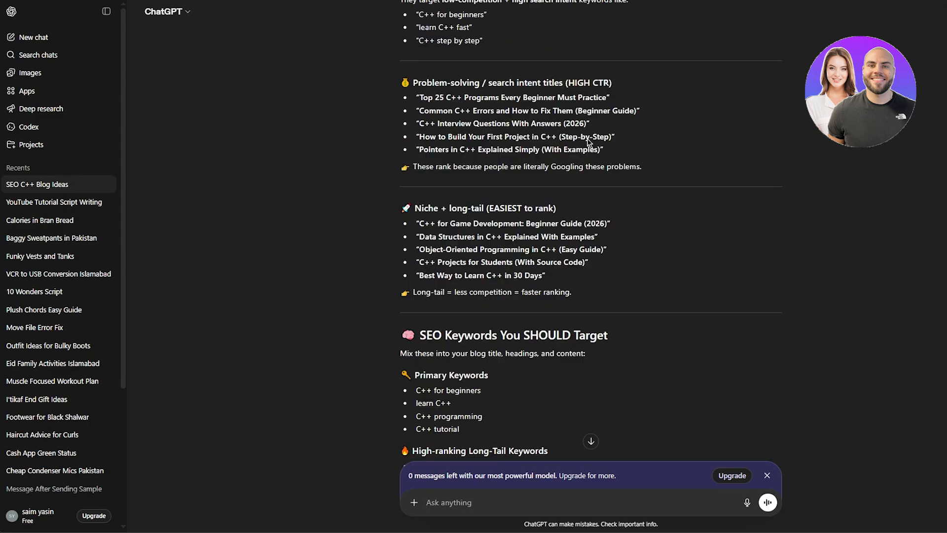
scroll(589, 146, "down", 1)
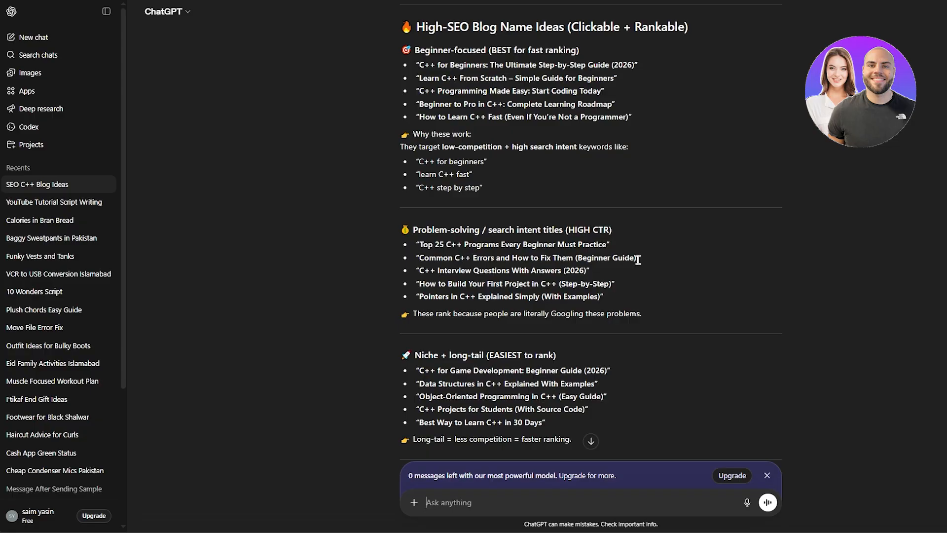
left_click_drag(633, 259, 419, 259)
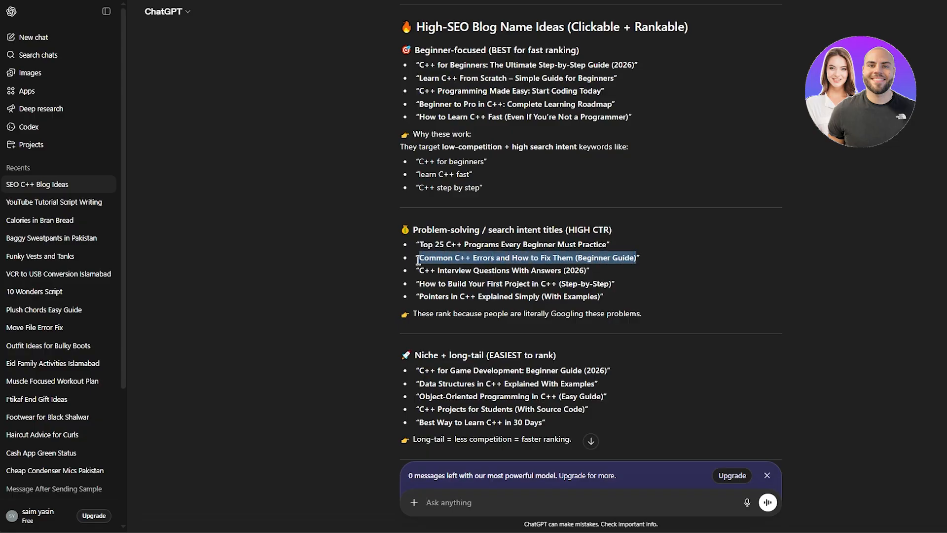
right_click(472, 258)
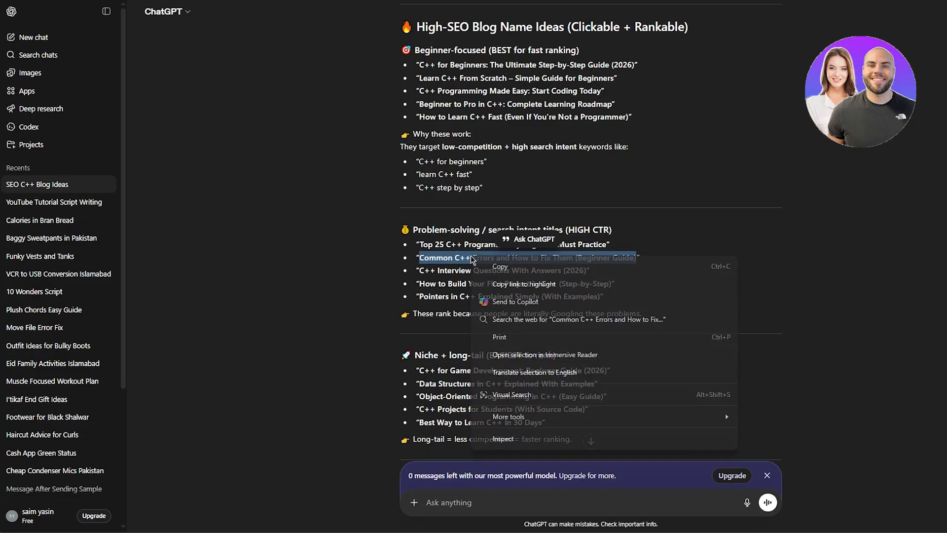
left_click(525, 272)
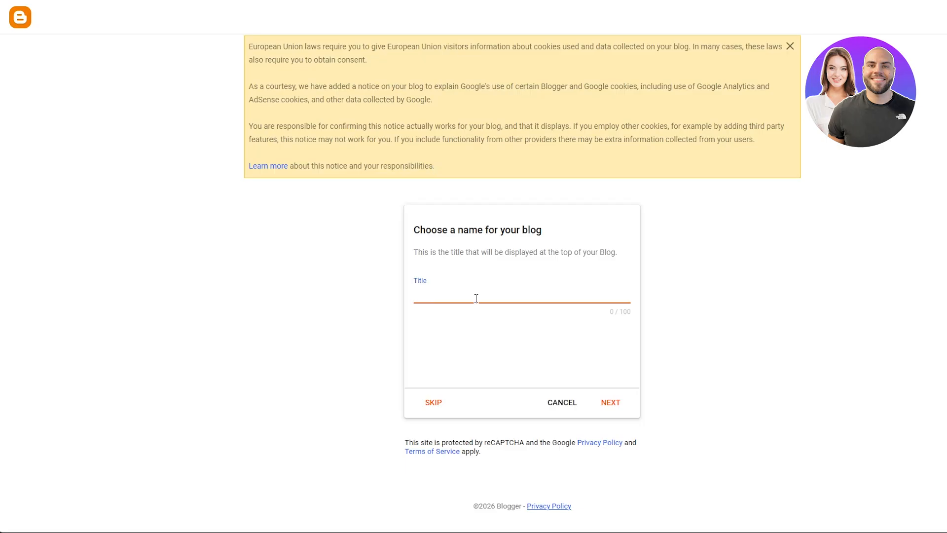
Return to Blogger, paste the copied name as the blog title and continue to the URL choice.
right_click(473, 298)
left_click(522, 388)
left_click(609, 402)
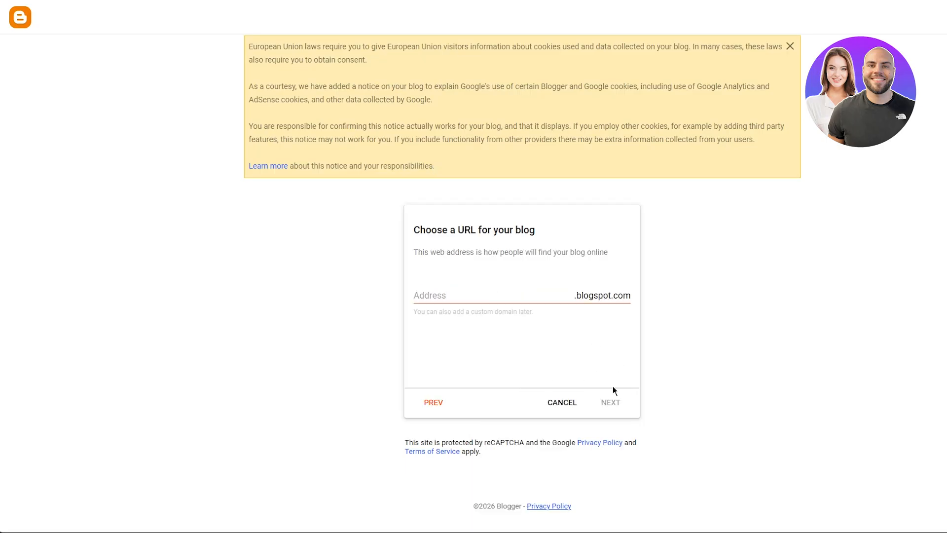
Switch back to the ChatGPT conversation and request a URL with "write me a url as well".
left_click(488, 294)
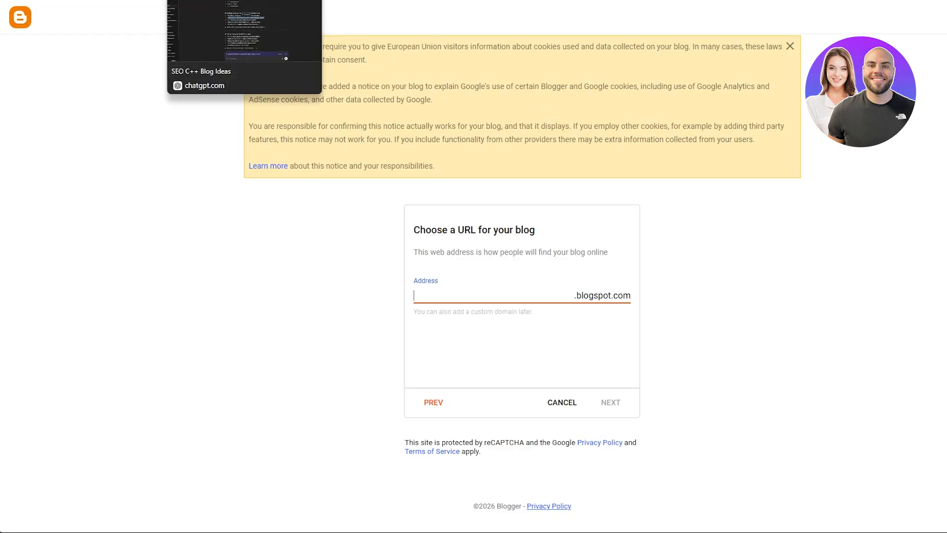
left_click(217, 0)
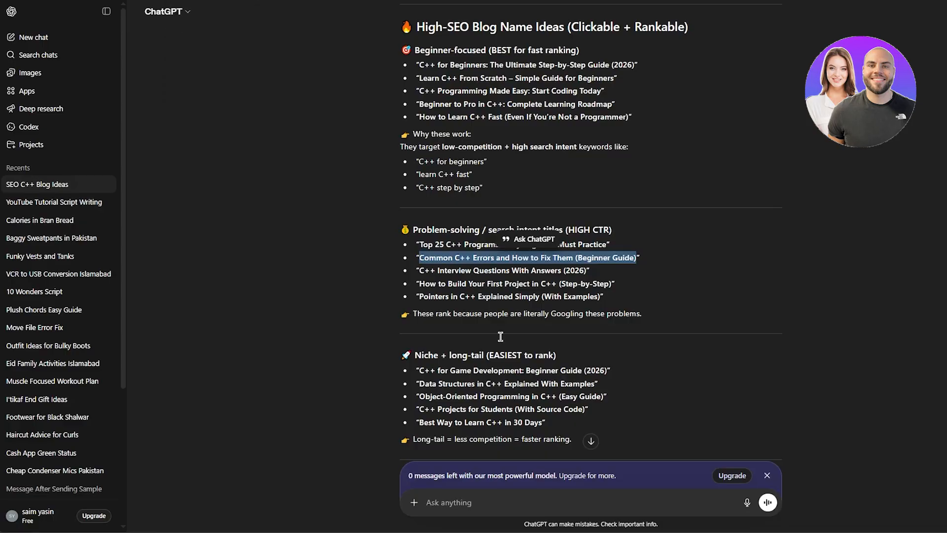
left_click(508, 505)
type("wr")
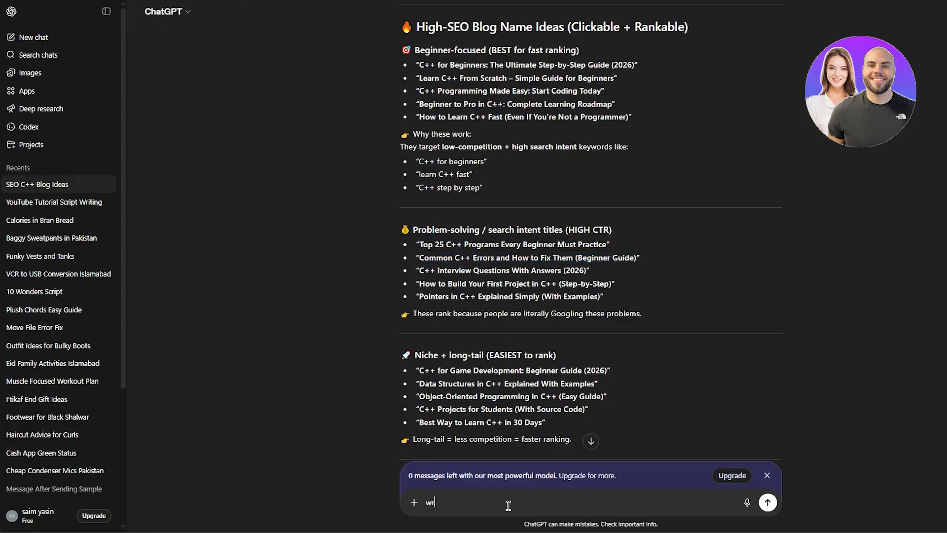
type("ite me a url as well")
key("Return")
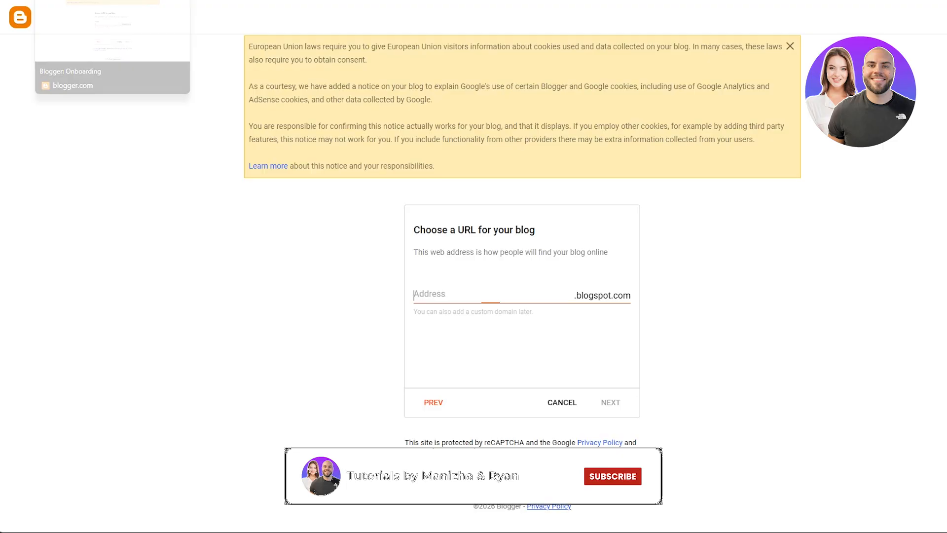
In Blogger, set the blog address to cppfix.blogspot.com and finish creating the blog with the author's display name.
type("cppf")
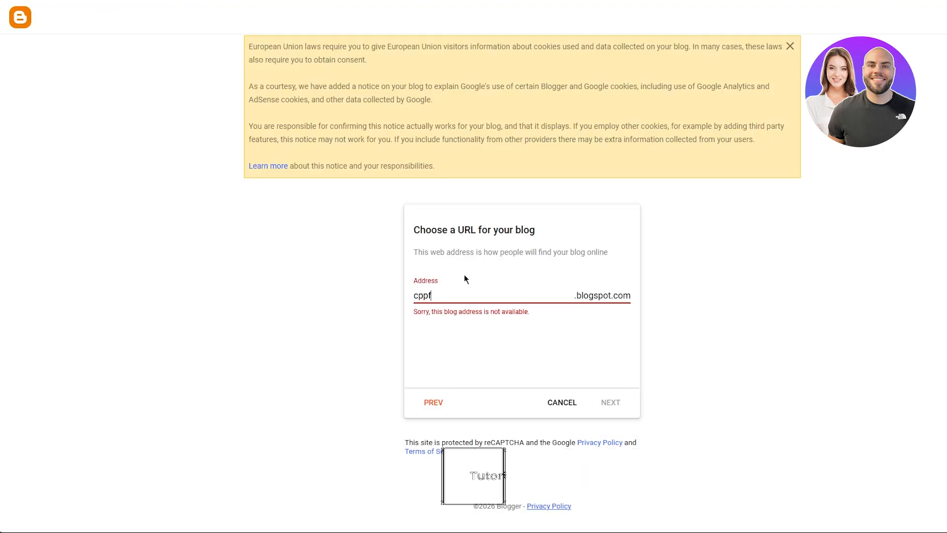
type("ix")
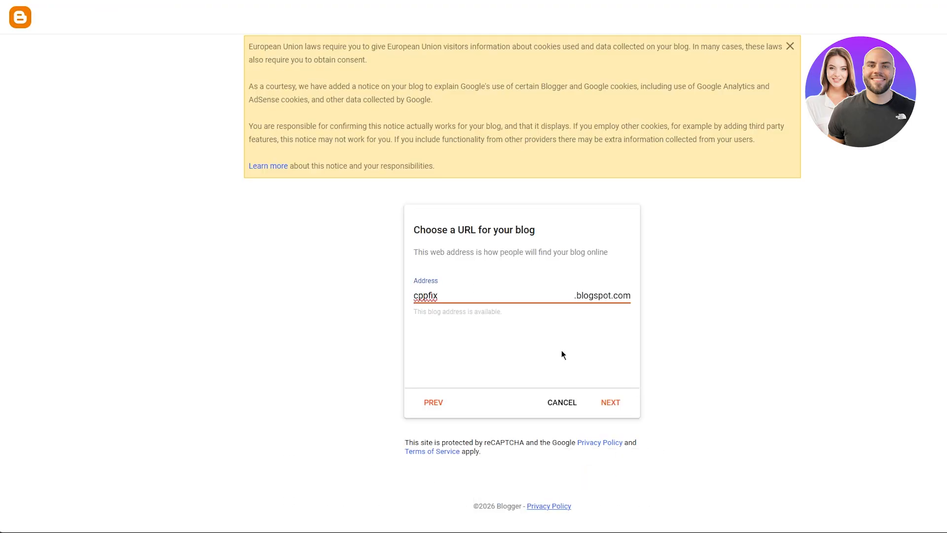
left_click(612, 401)
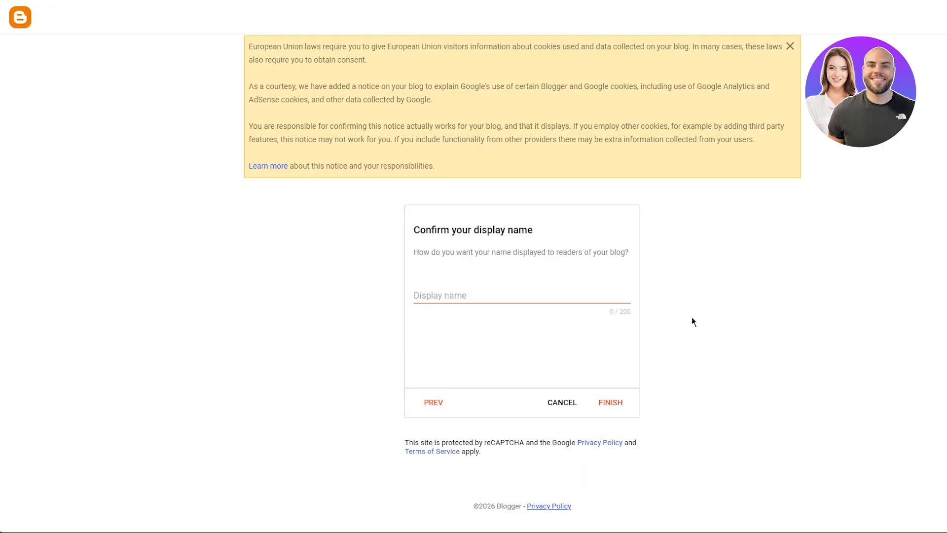
left_click(545, 296)
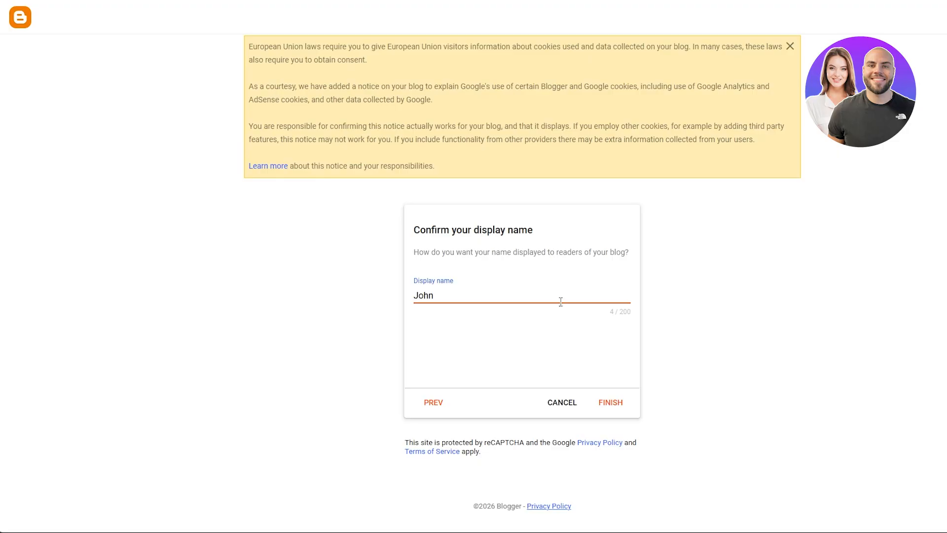
left_click(612, 403)
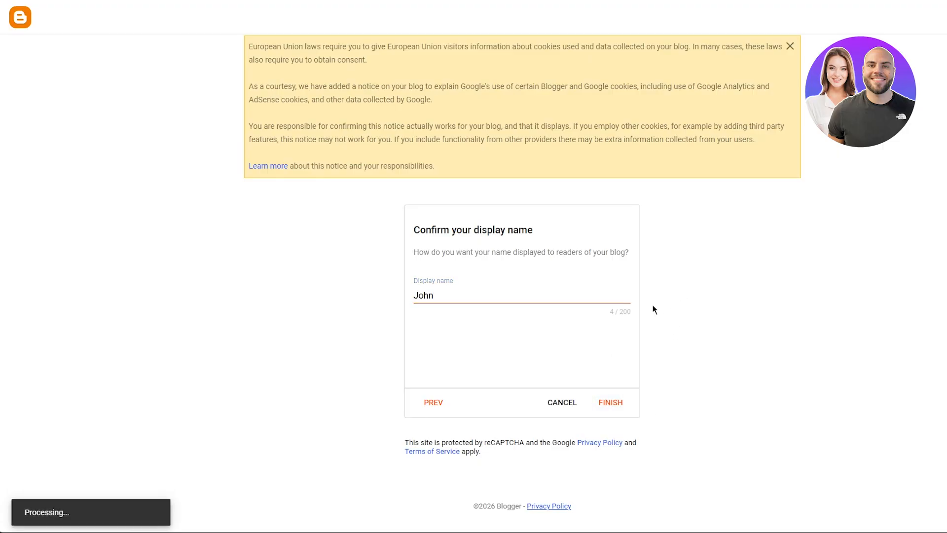
Finish creating the blog, and in the ChatGPT conversation send "write me keywords and ideas for posts".
left_click(616, 401)
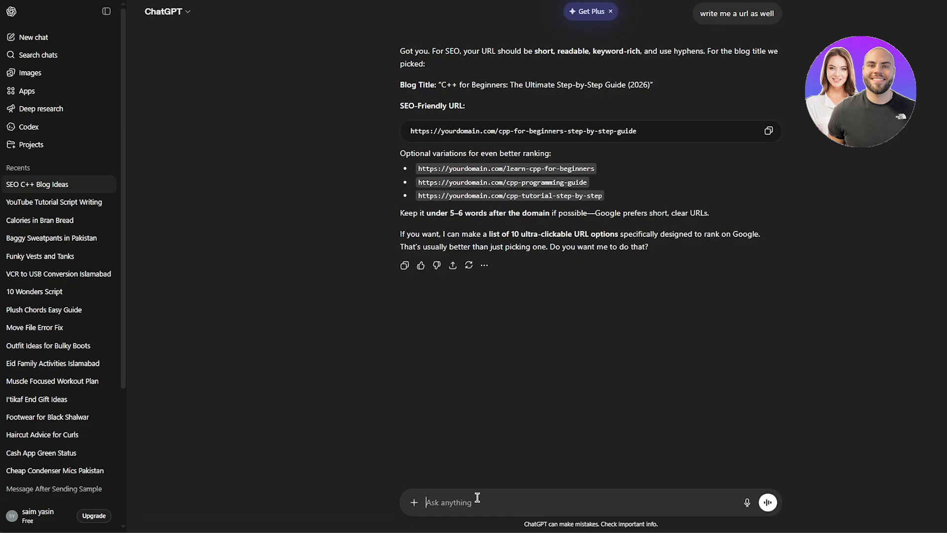
type("write me keywords and ideas for ")
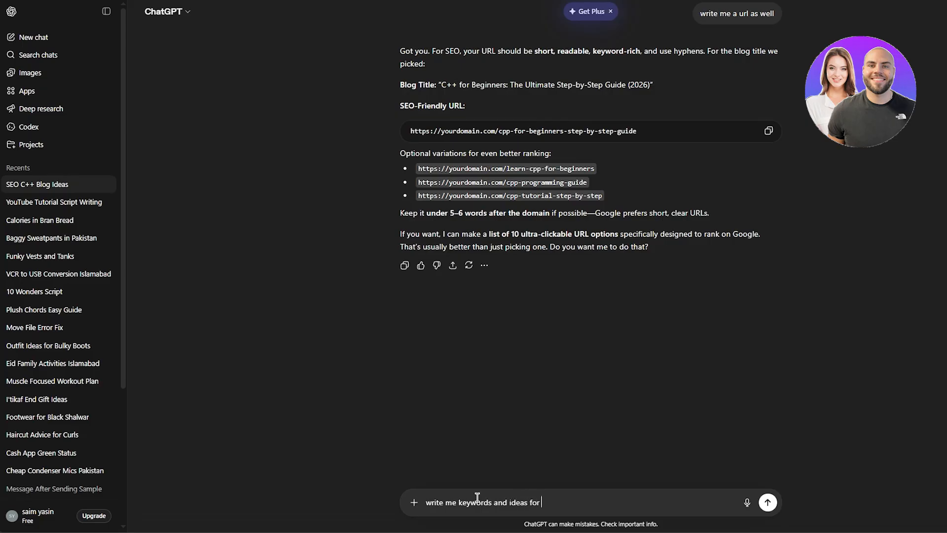
type("posts")
key("Return")
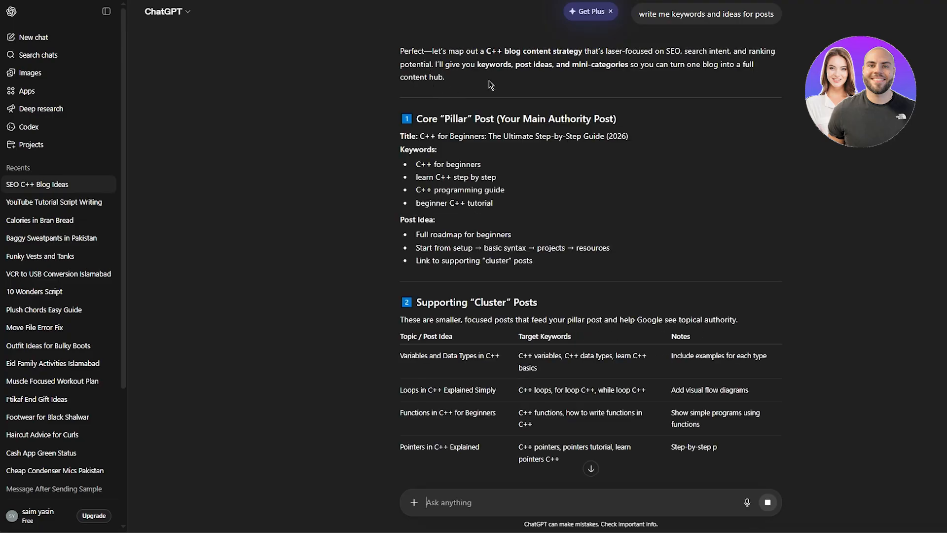
Review the suggested post ideas and copy the pillar post title "C++ for Beginners: The Ultimate Step-by-Step Guide (2026)".
scroll(344, 87, "down", 1)
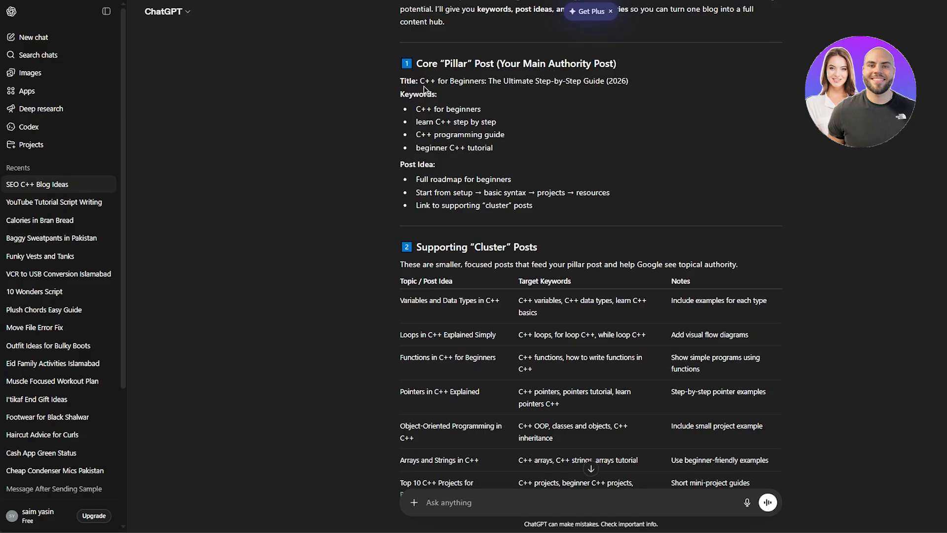
left_click_drag(422, 82, 636, 84)
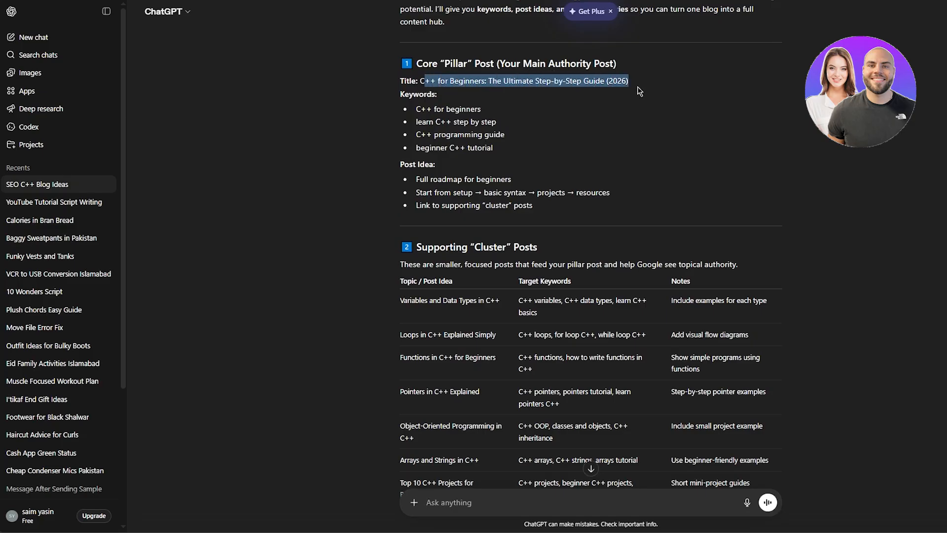
right_click(597, 86)
left_click(619, 94)
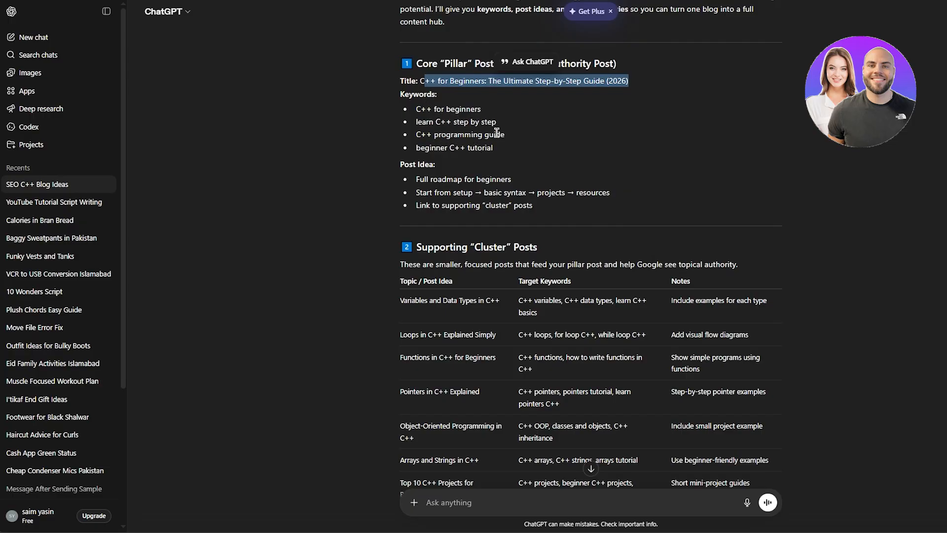
scroll(495, 145, "down", 2)
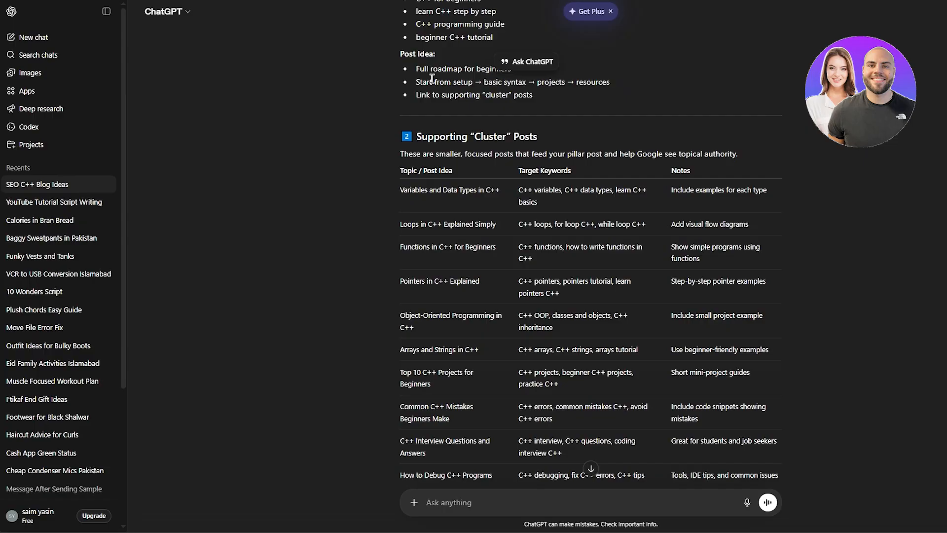
scroll(432, 83, "up", 1)
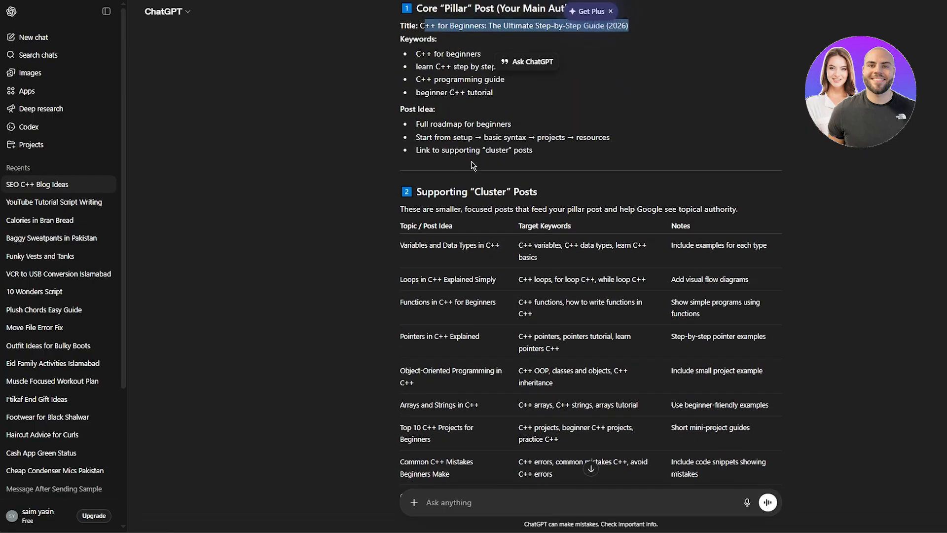
scroll(473, 171, "down", 3)
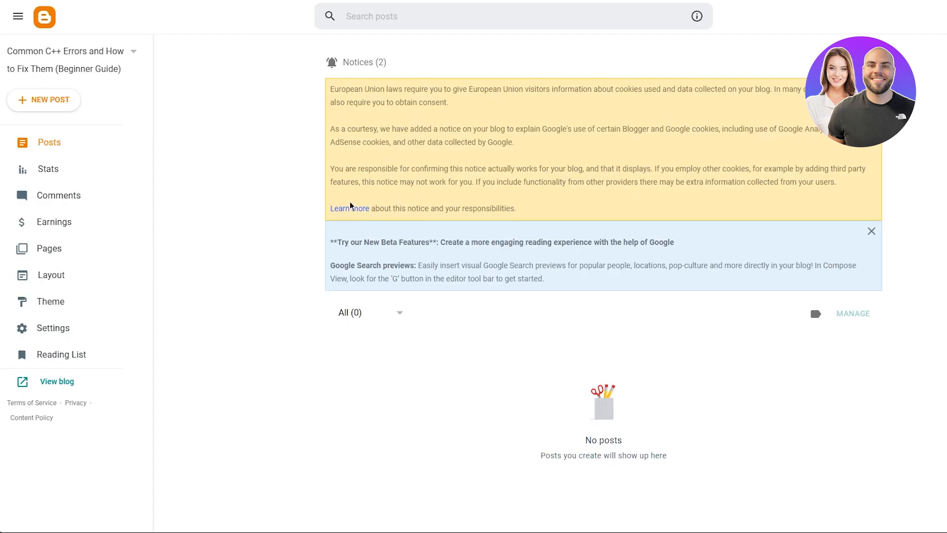
In Blogger, start a new post and paste the copied pillar title as the post title.
left_click(79, 99)
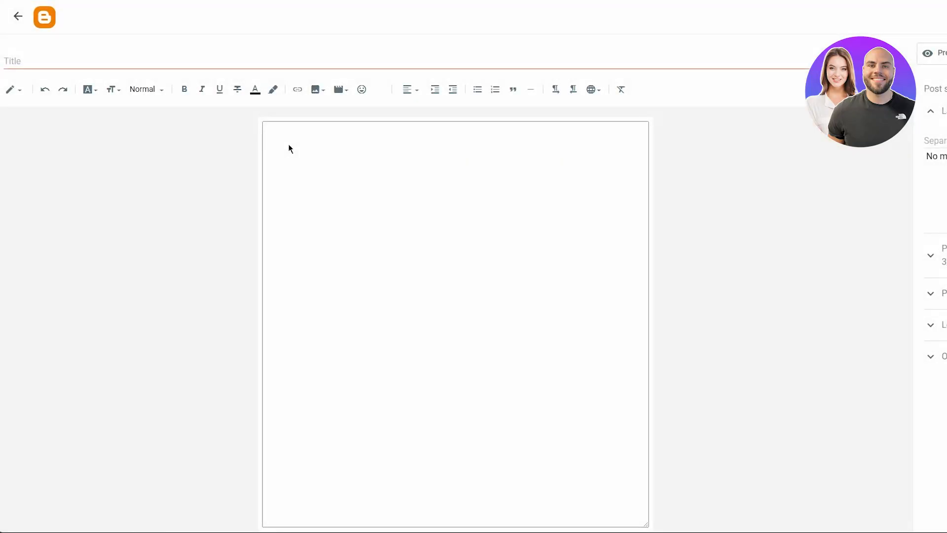
right_click(183, 65)
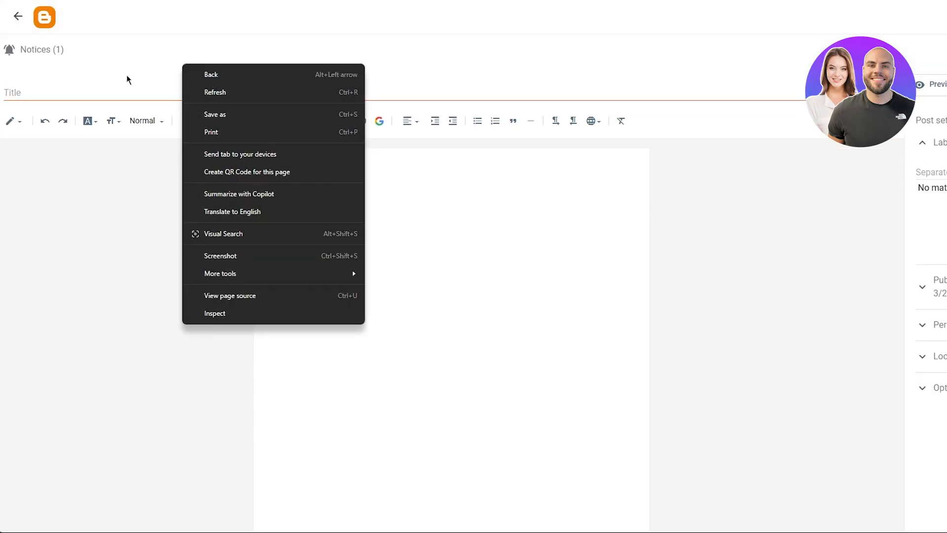
left_click(105, 92)
right_click(105, 90)
left_click(144, 180)
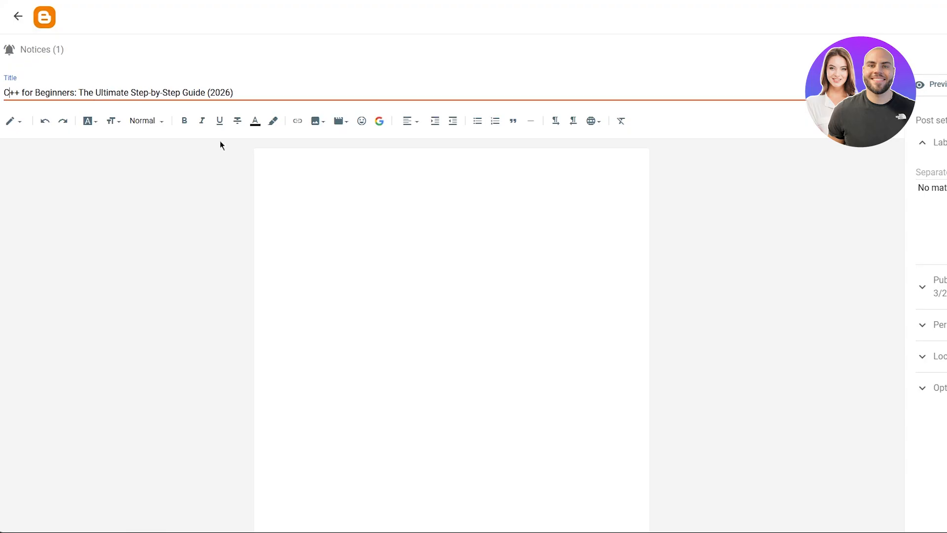
Return to the ChatGPT conversation and copy the topic "Variables and Data Types in C++" from the supporting cluster posts table.
left_click(395, 173)
key("ctrl+Tab")
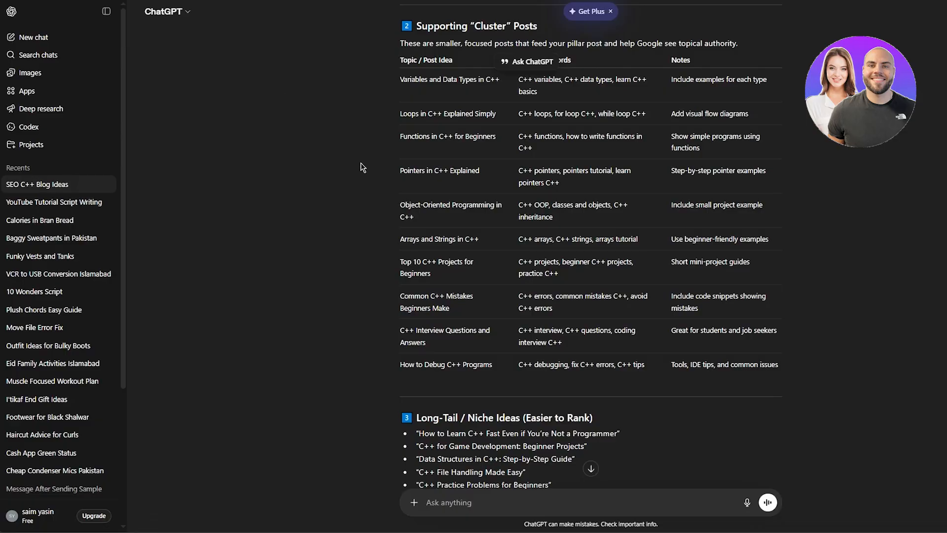
scroll(364, 165, "down", 5)
scroll(364, 164, "up", 8)
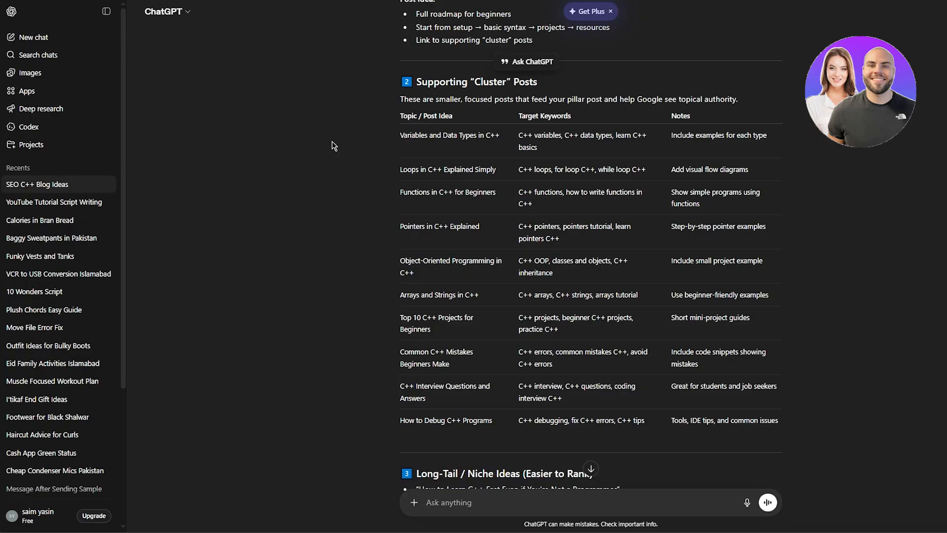
key("super+shift+s")
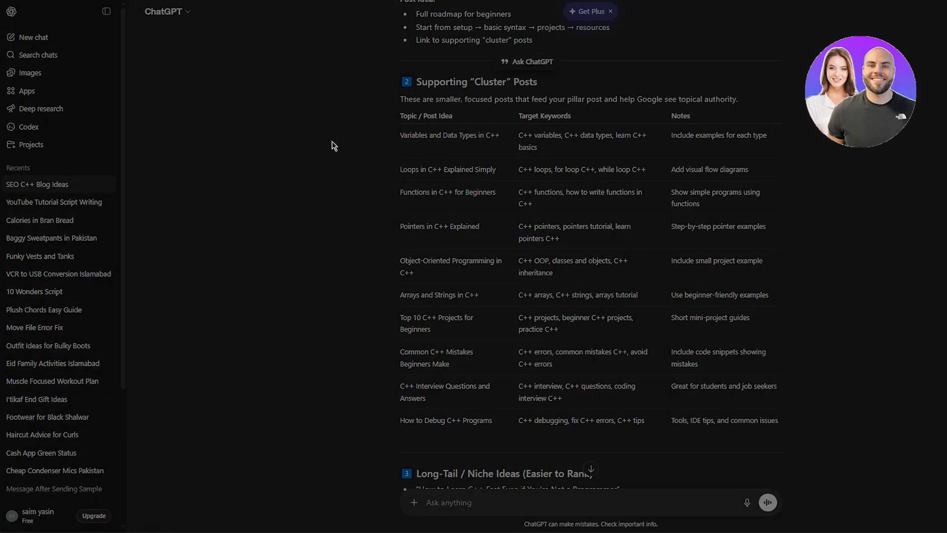
key("Escape")
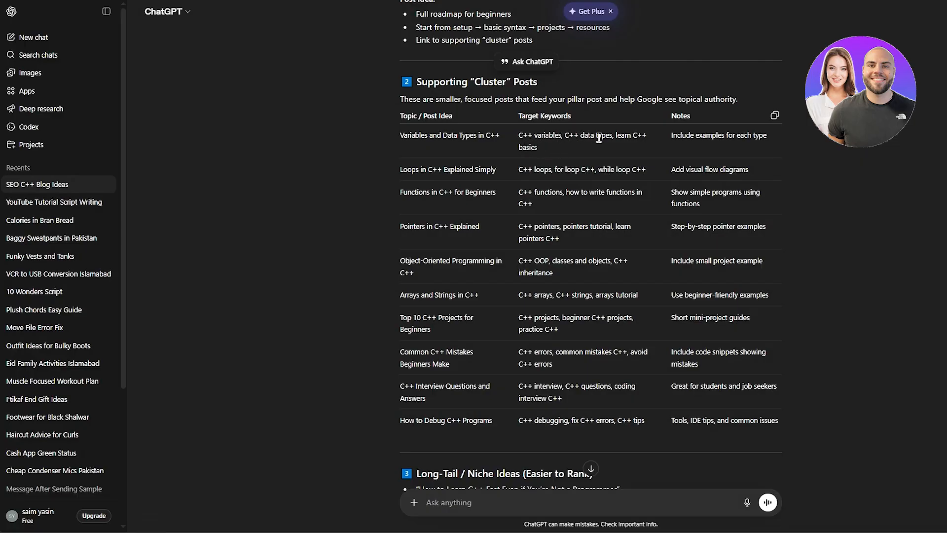
left_click_drag(671, 134, 770, 143)
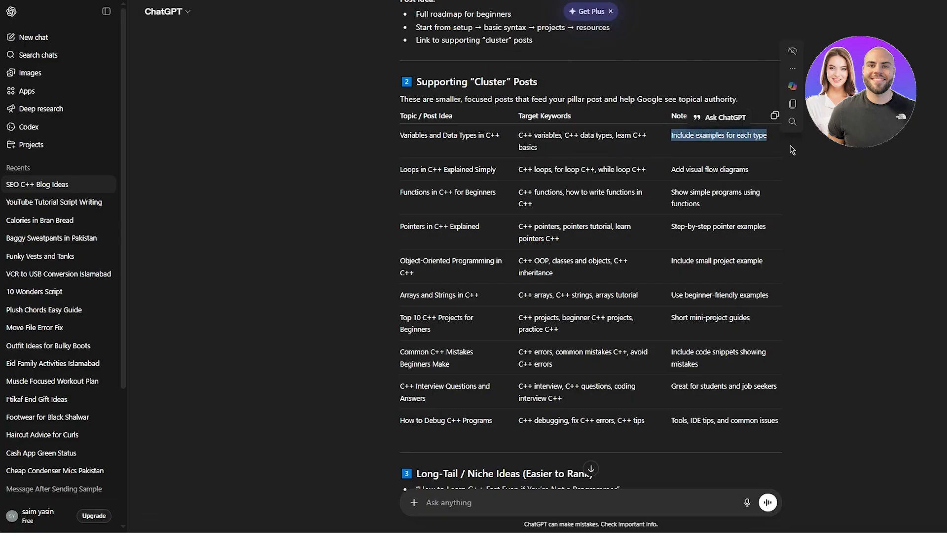
left_click(862, 164)
left_click_drag(399, 136, 503, 132)
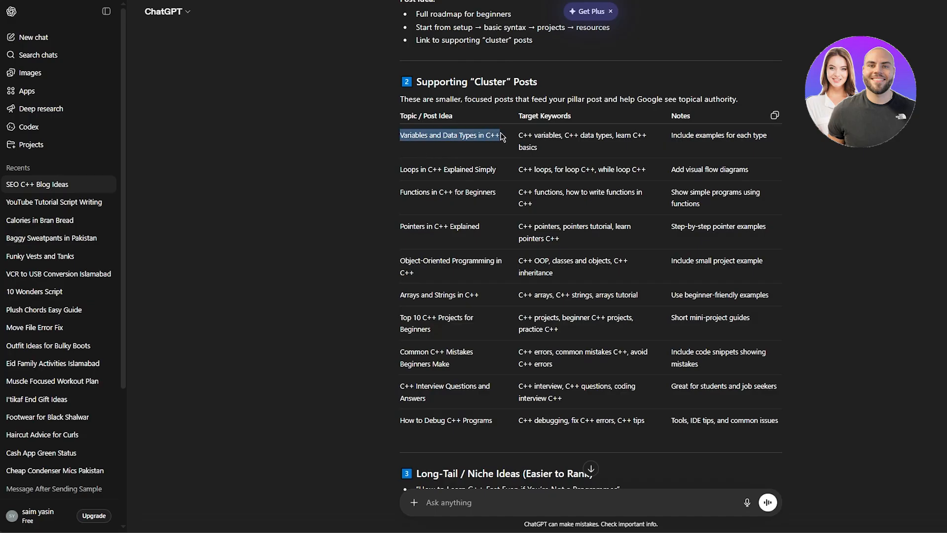
right_click(495, 136)
left_click(497, 153)
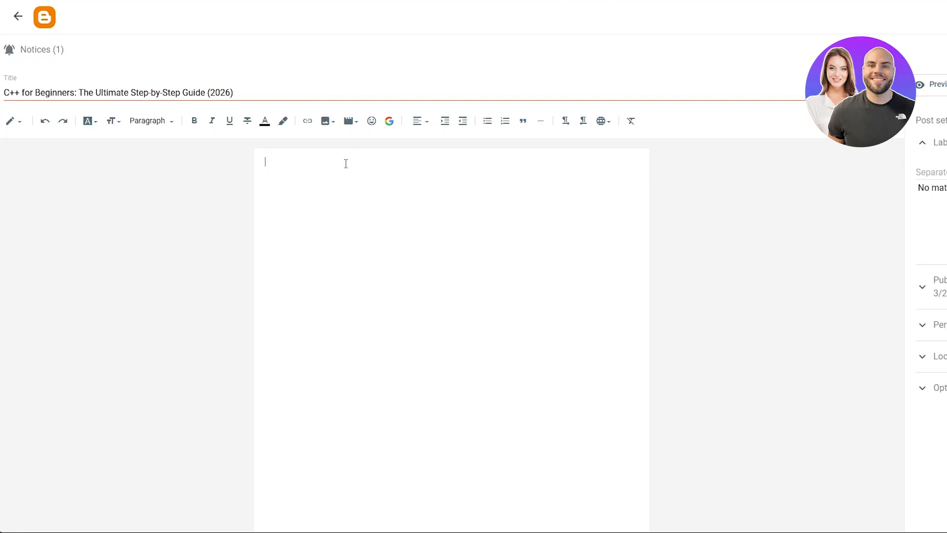
Paste the copied topic into the Blogger post body and format it as a red Major Heading.
right_click(281, 160)
left_click(323, 252)
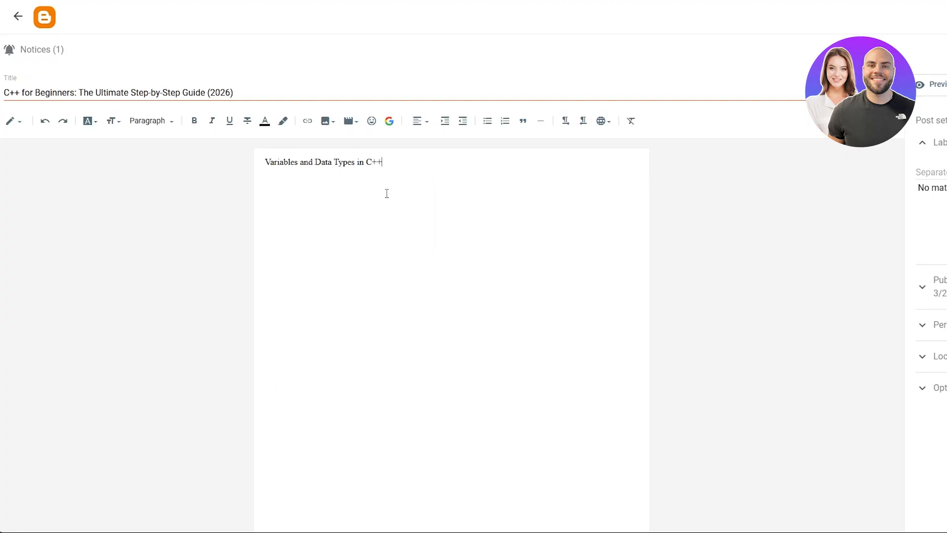
left_click_drag(365, 169, 261, 163)
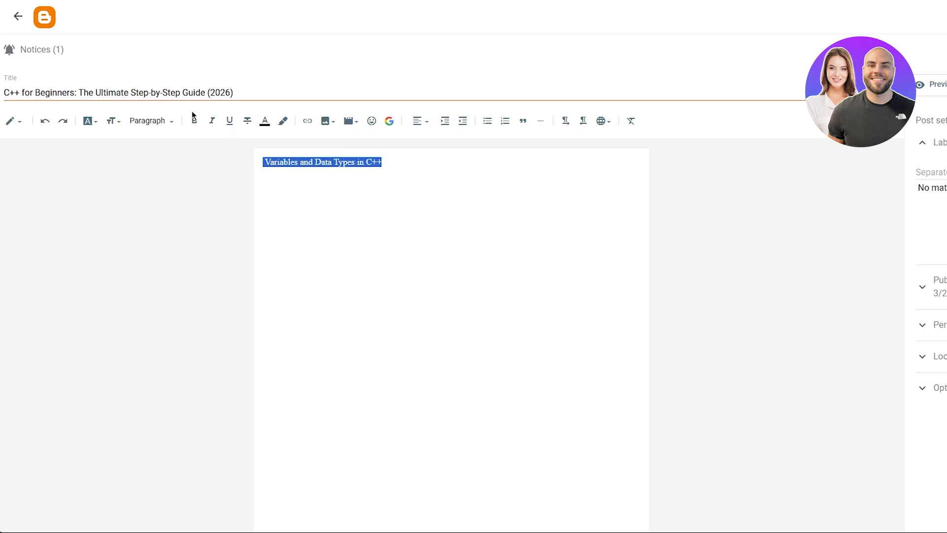
left_click(149, 122)
left_click(179, 146)
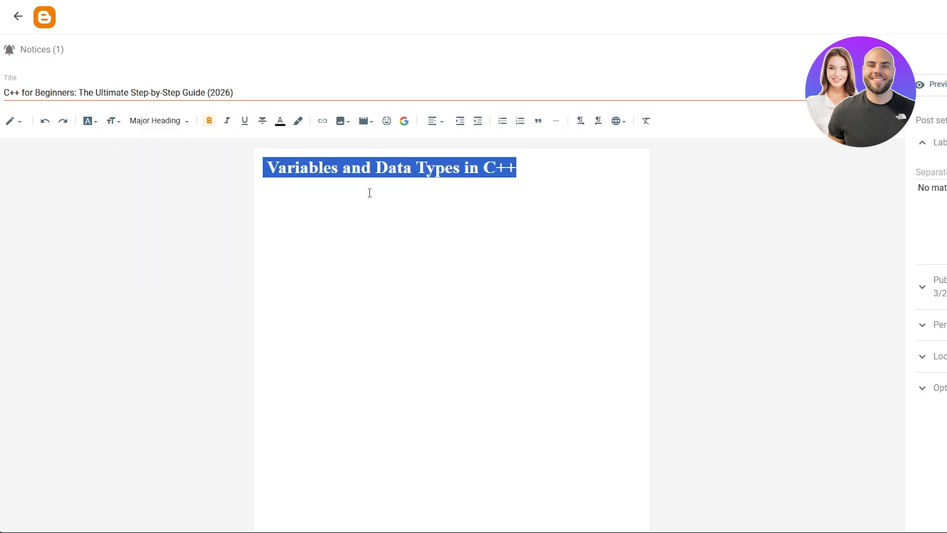
left_click(290, 128)
left_click(467, 189)
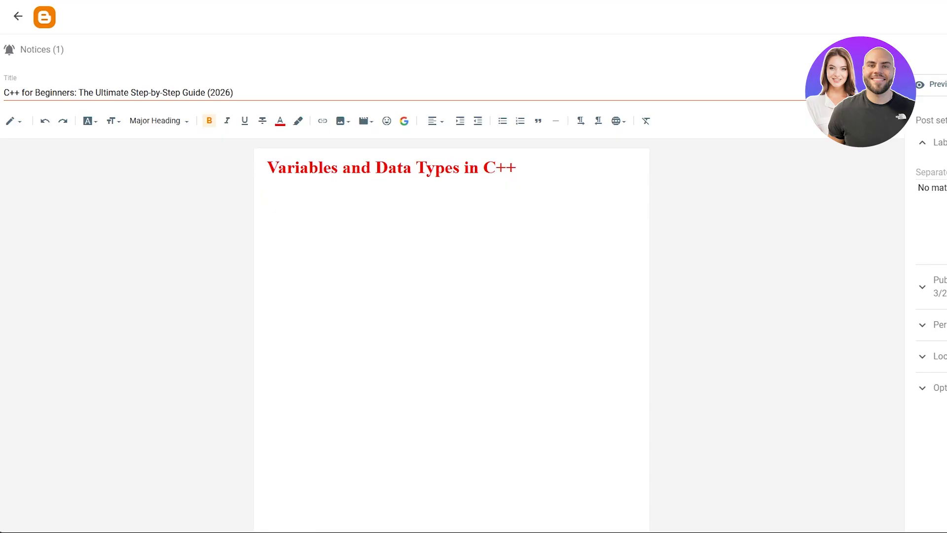
Below the heading, add the lines "Int", "Char" and "bool" to the post body.
key("alt+Tab")
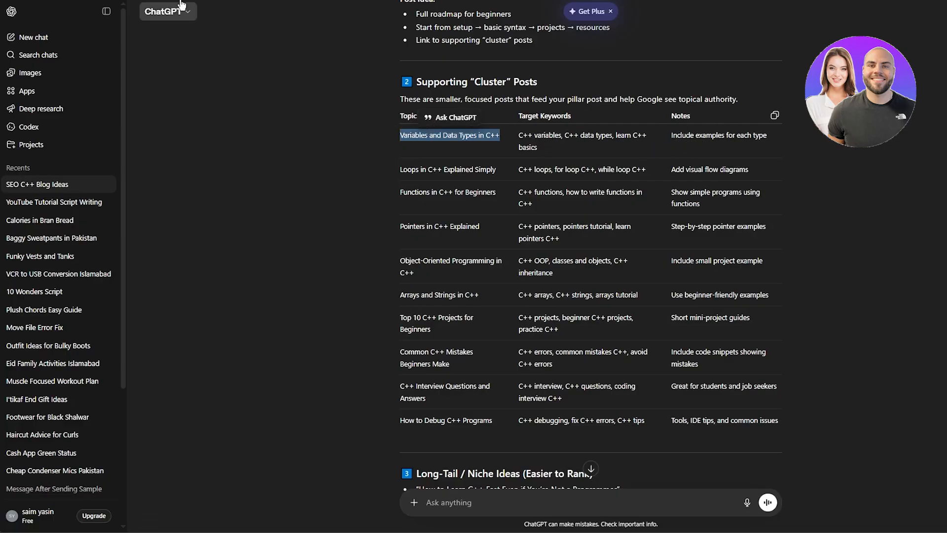
key("alt+Tab")
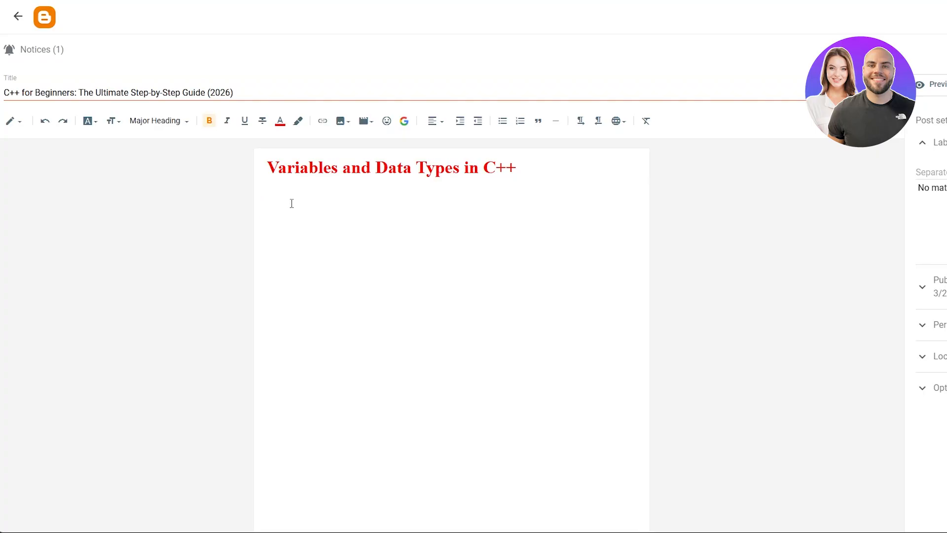
type("Int")
key("Return")
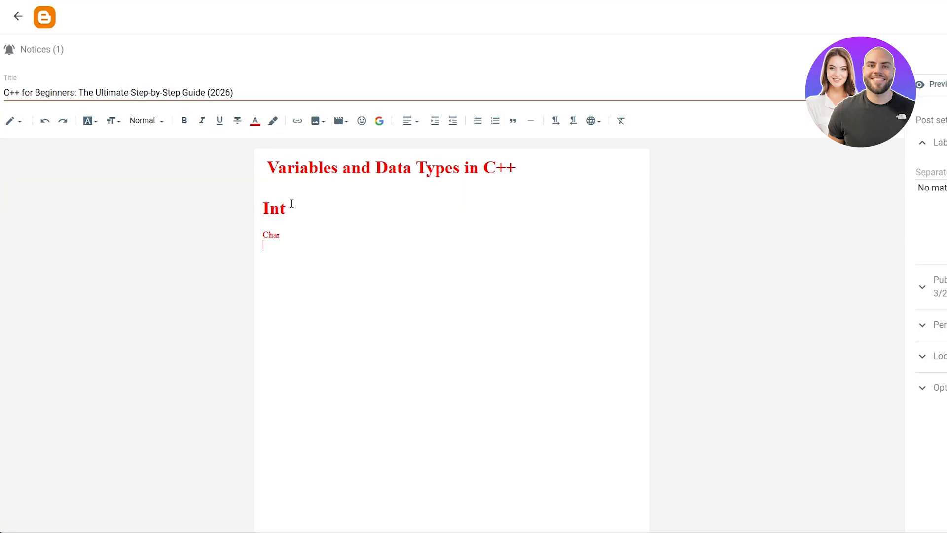
type("bool")
Remove the bold from the "Int" line and set its text style to Normal.
left_click_drag(291, 207, 261, 208)
left_click(145, 121)
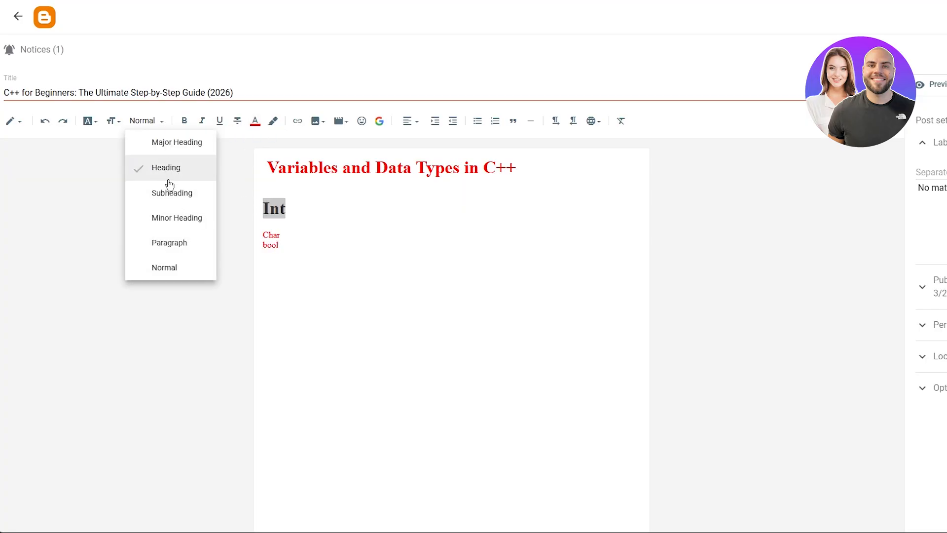
left_click(176, 241)
left_click_drag(285, 232, 264, 227)
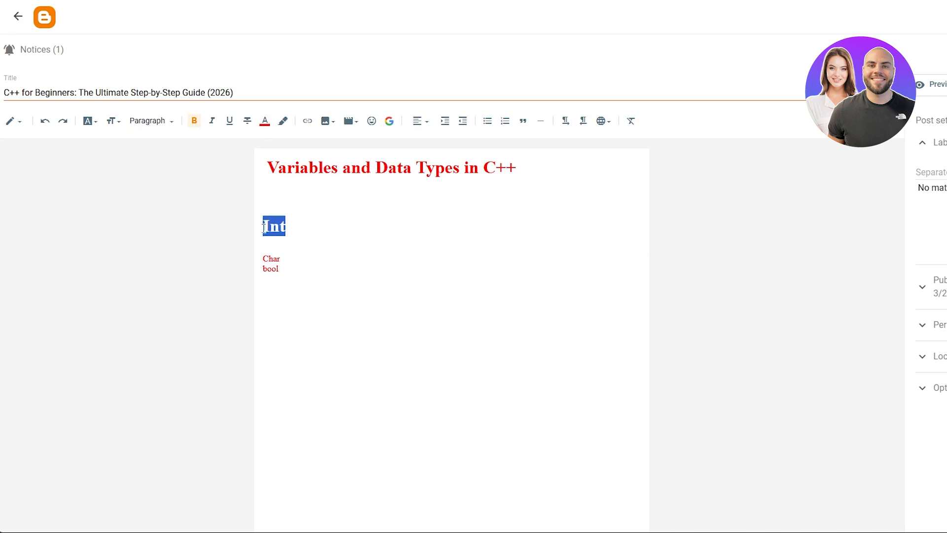
left_click(194, 122)
left_click(155, 125)
left_click(163, 266)
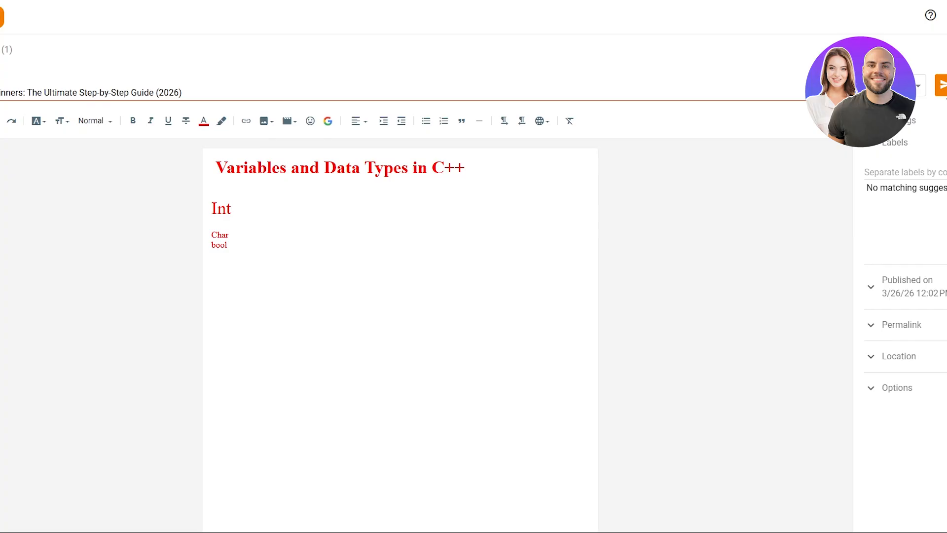
Publish the post to the blog.
left_click(943, 92)
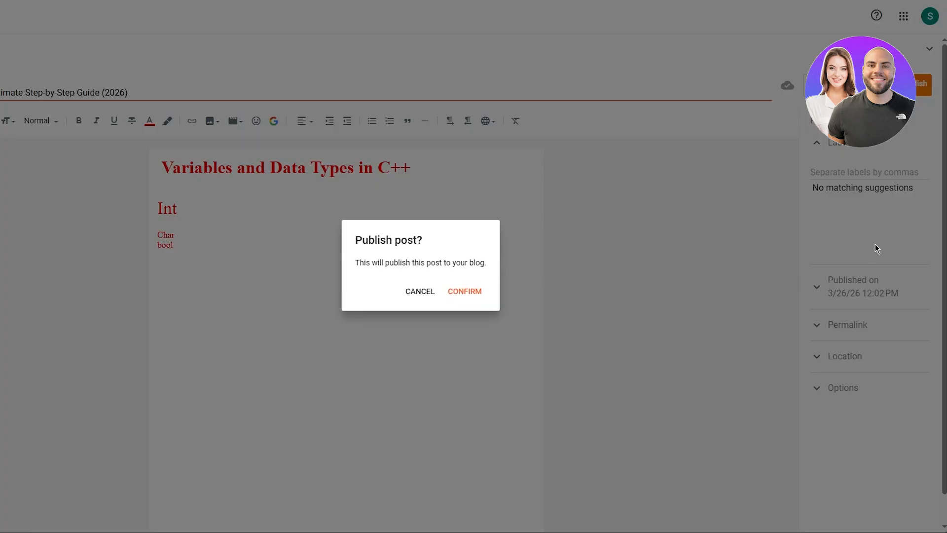
left_click(470, 292)
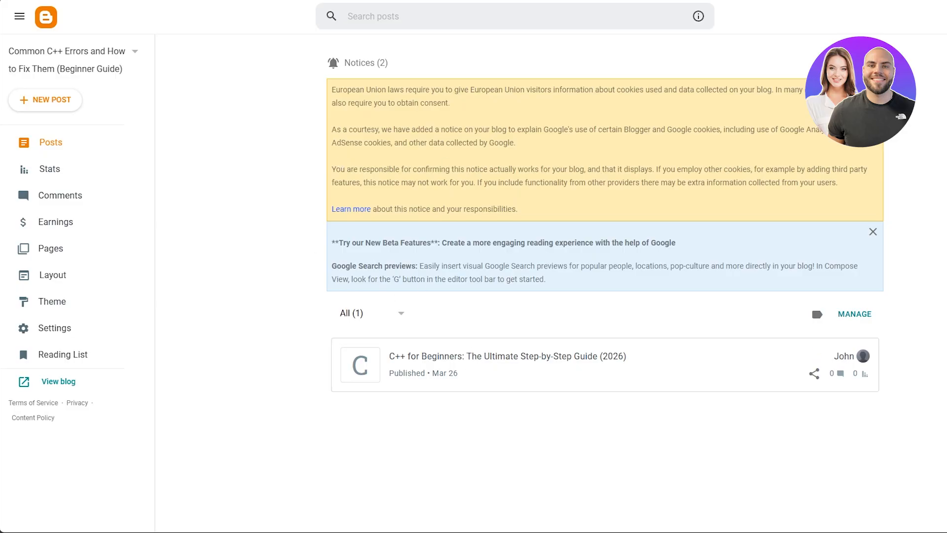
In ChatGPT, draft the prompt "these re the sections i want for my blog" followed by the copied list: Topic, Tone, Target audience, Key points to include.
key("ctrl+Tab")
left_click(471, 501)
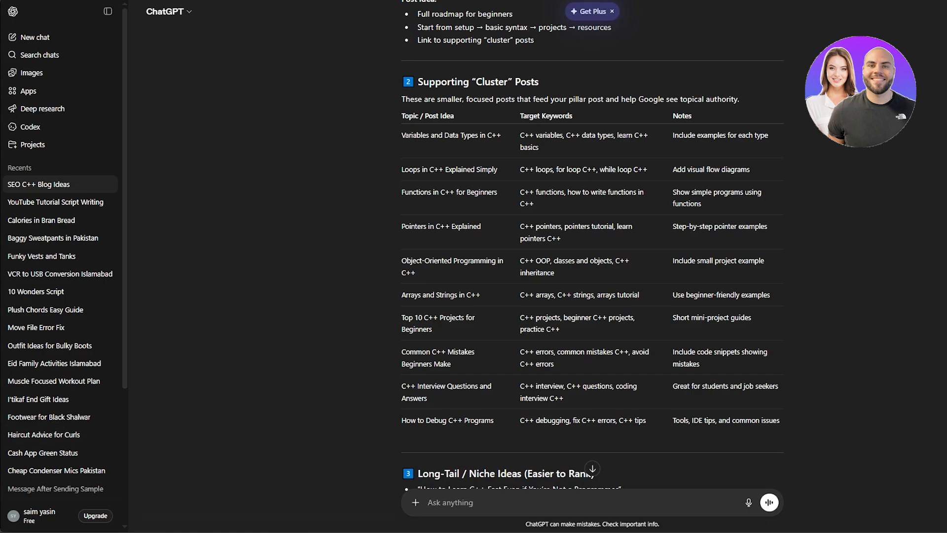
type("there re the sections i want for my blog")
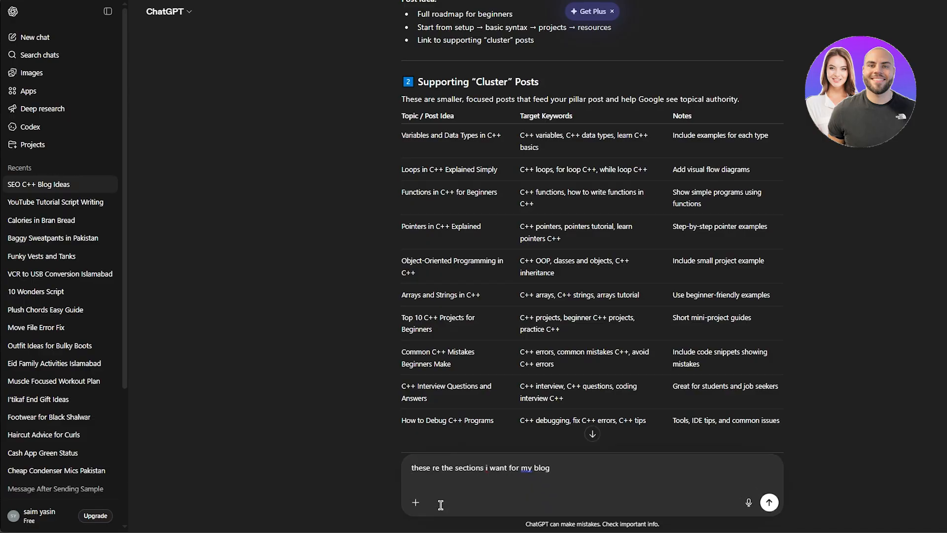
key("ctrl+v")
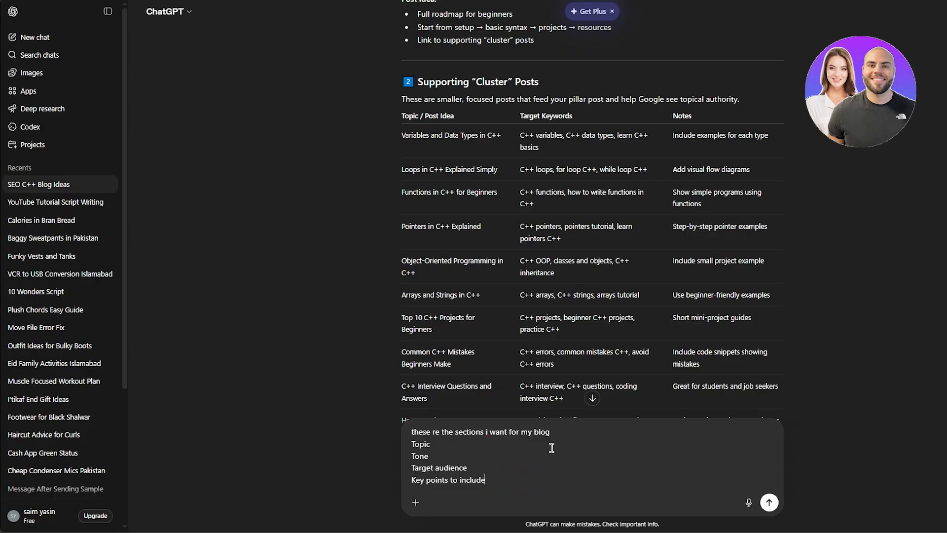
key("shift+Return")
key("shift+Return")
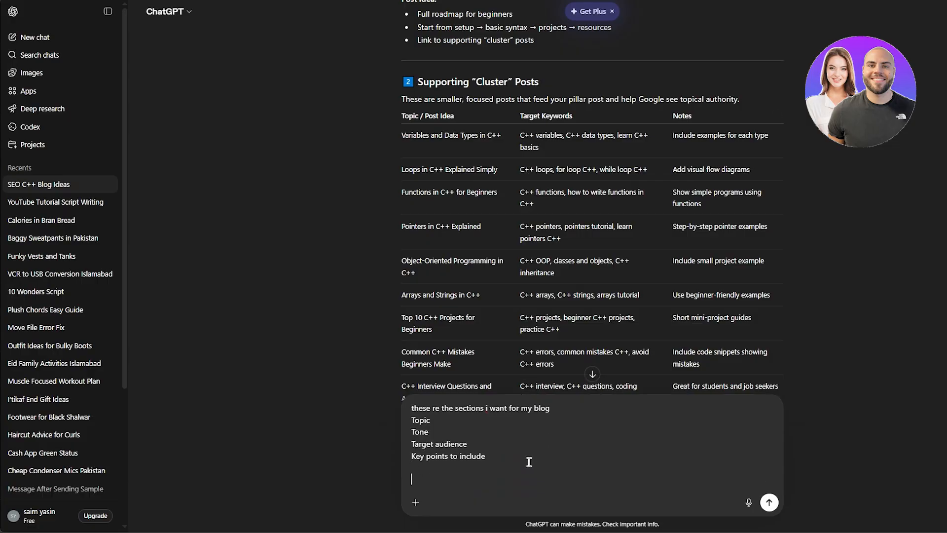
Add "now write on" with the topic "Loops in C++ Explained Simply" copied from the cluster posts table, and send the prompt.
type("now write on")
mouse_move(398, 170)
left_mouse_down()
mouse_move(500, 173)
mouse_move(399, 170)
left_mouse_up()
left_click(495, 172)
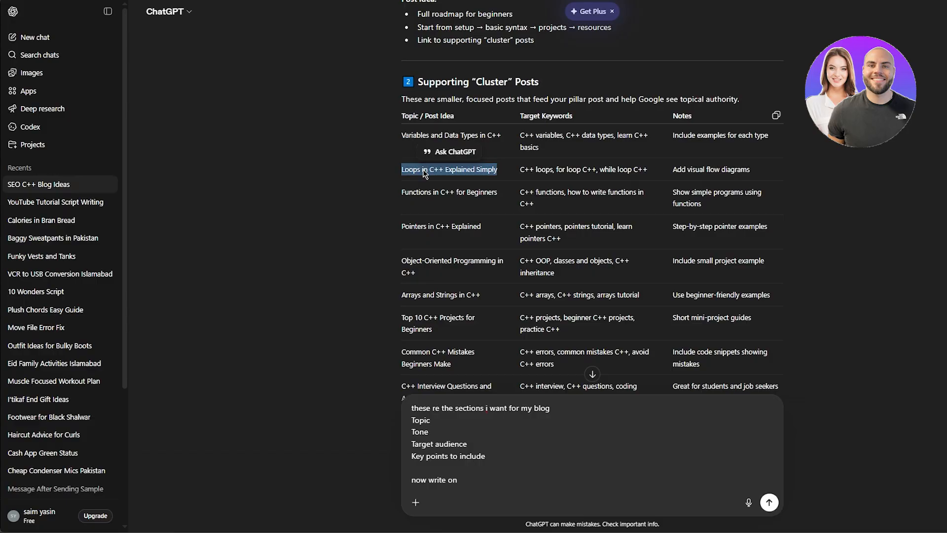
right_click(424, 170)
left_click(458, 183)
left_click(491, 481)
right_click(491, 481)
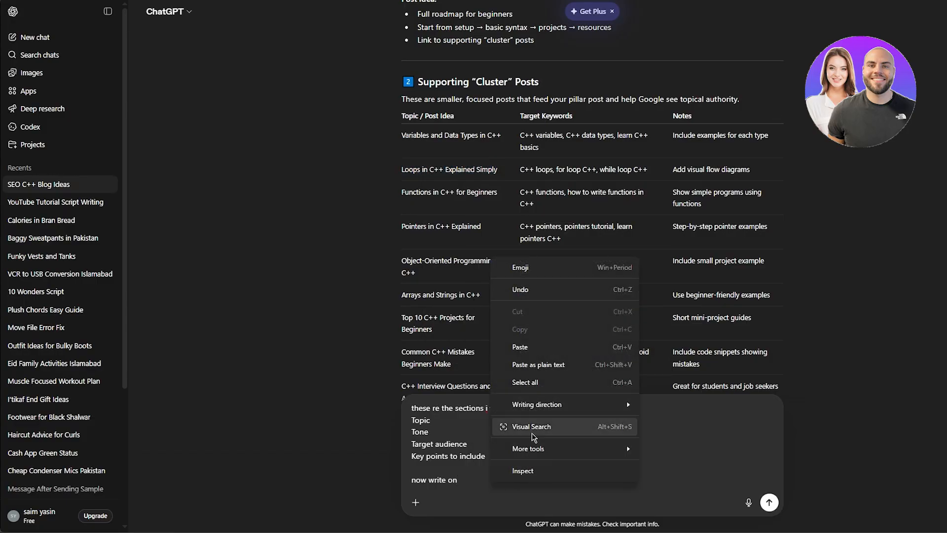
left_click(537, 346)
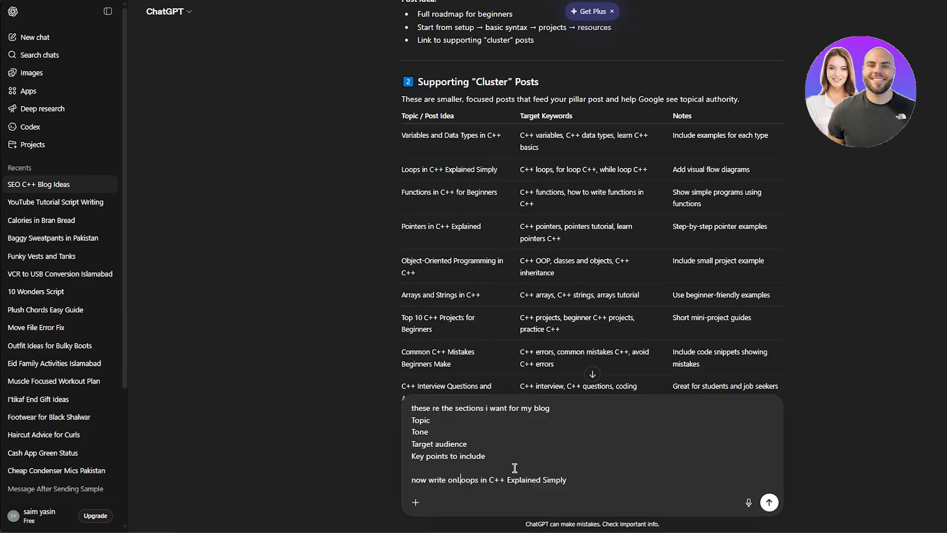
left_click(770, 500)
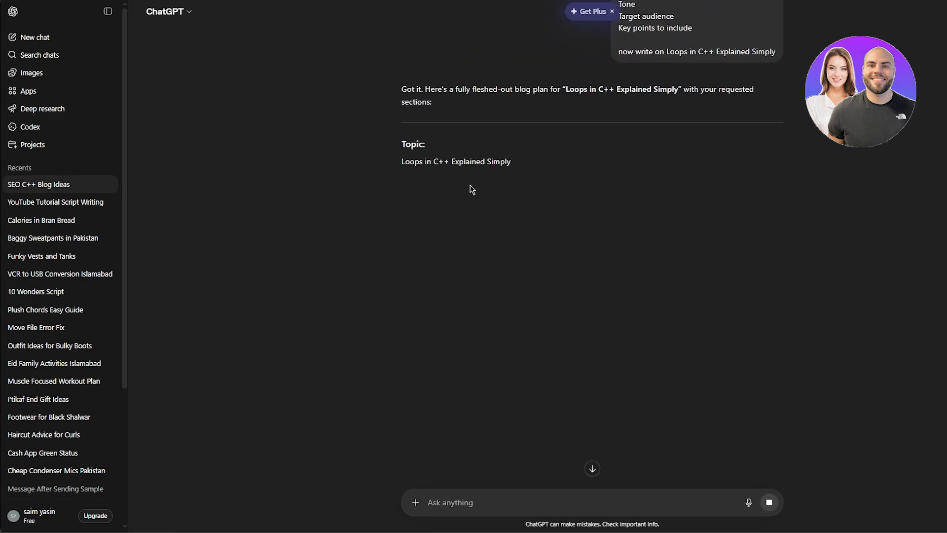
Read through the generated blog plan on C++ loops, from its topic and tone to the key points and conclusion.
scroll(498, 212, "down", 3)
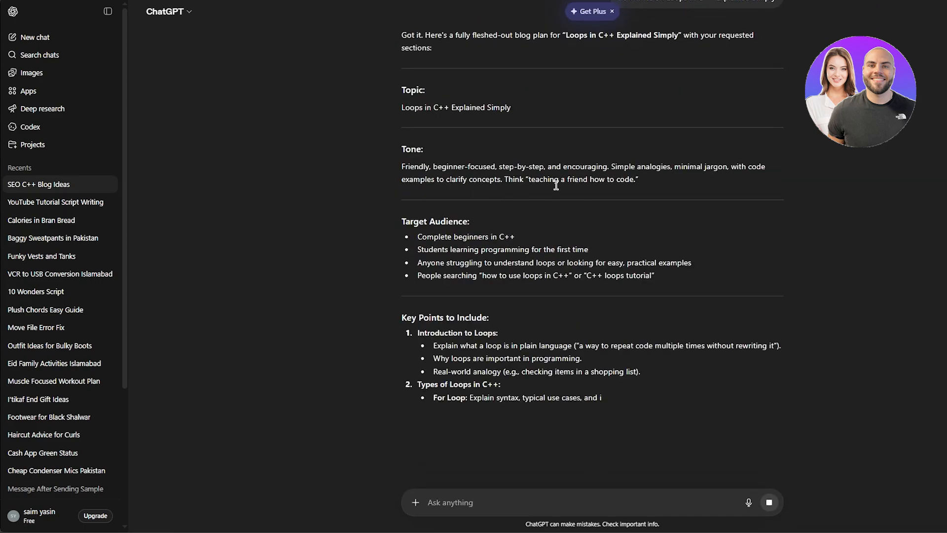
scroll(420, 222, "down", 2)
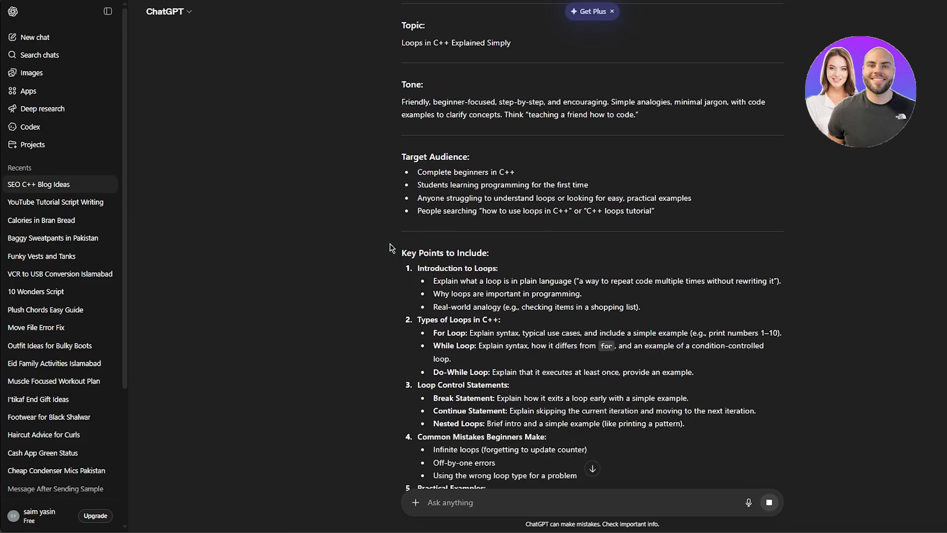
scroll(389, 243, "down", 4)
scroll(390, 243, "down", 2)
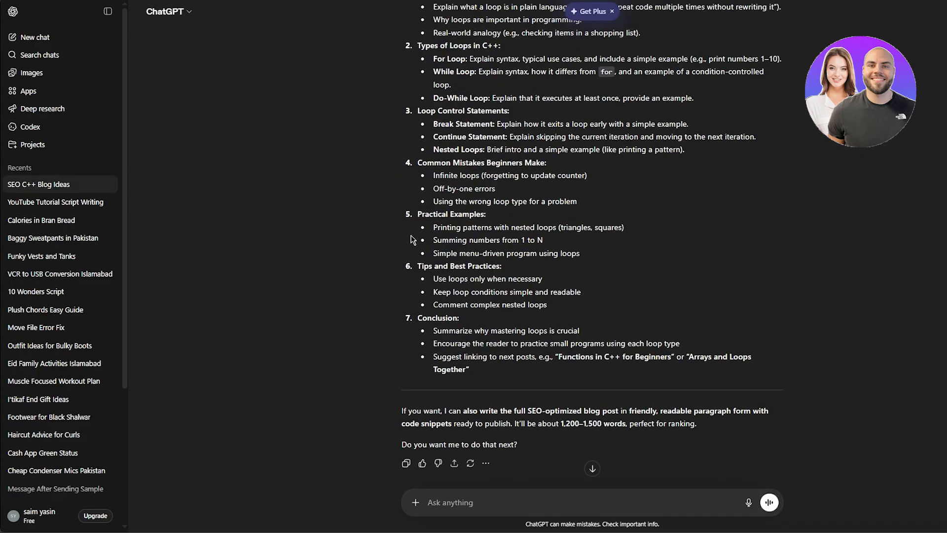
scroll(410, 239, "up", 3)
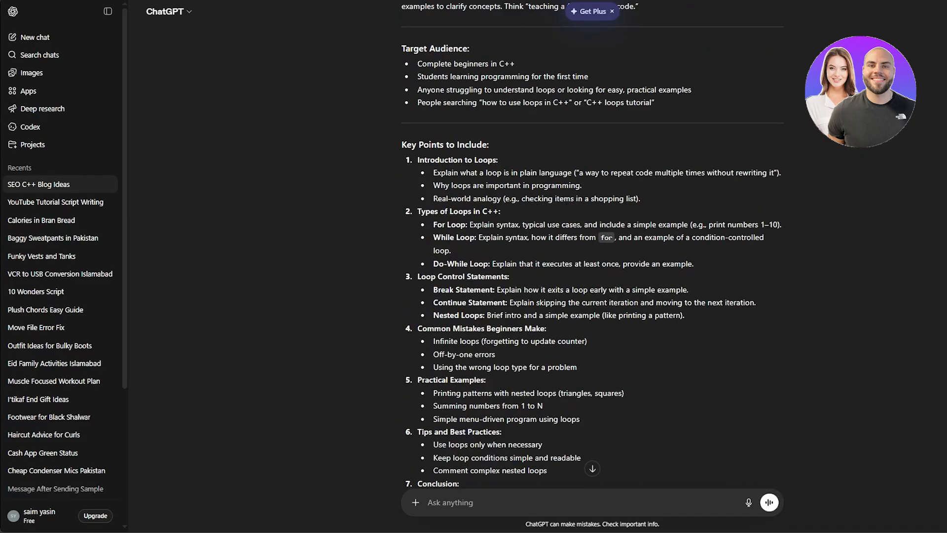